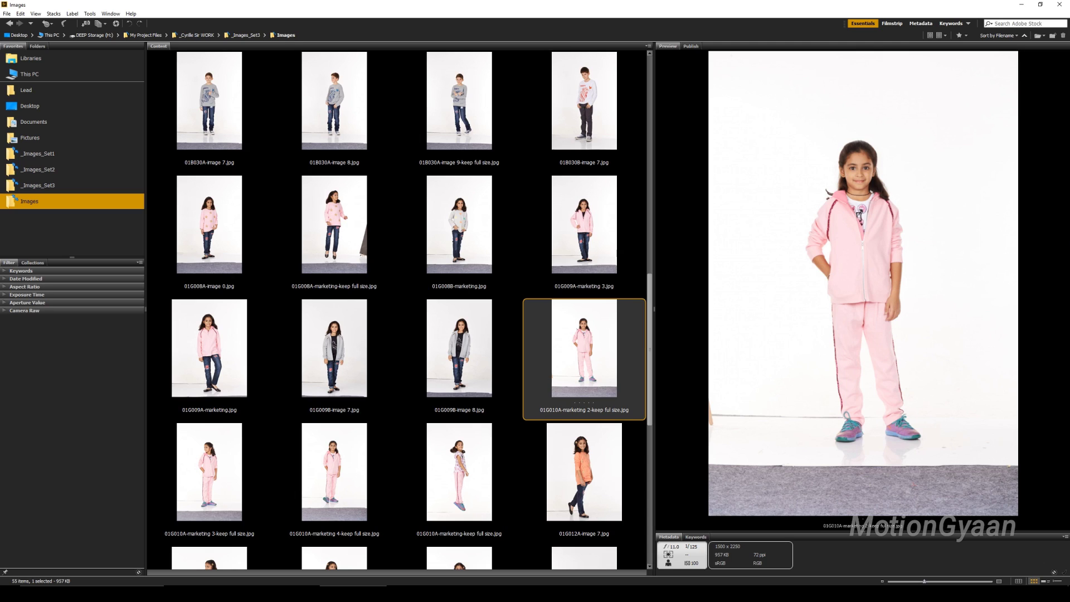
- Preview 01B004B-image 8, the yellow-shirt boy, then the white-shirt thumbs-up photo and the next one
scroll(429, 352, up, 5)
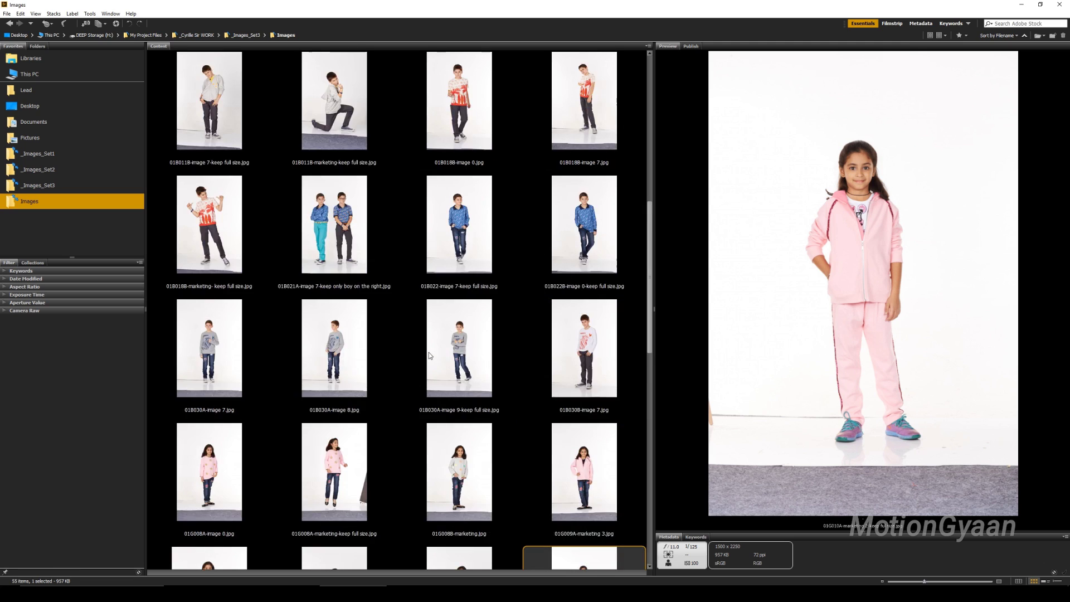
scroll(429, 352, up, 5)
scroll(429, 352, up, 3)
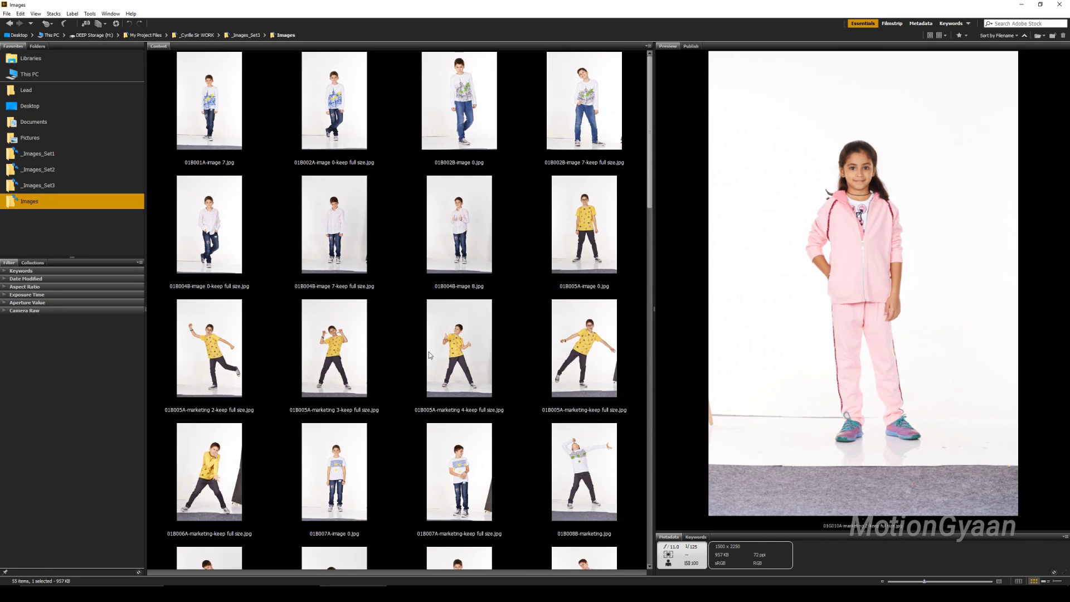
click(466, 228)
click(580, 221)
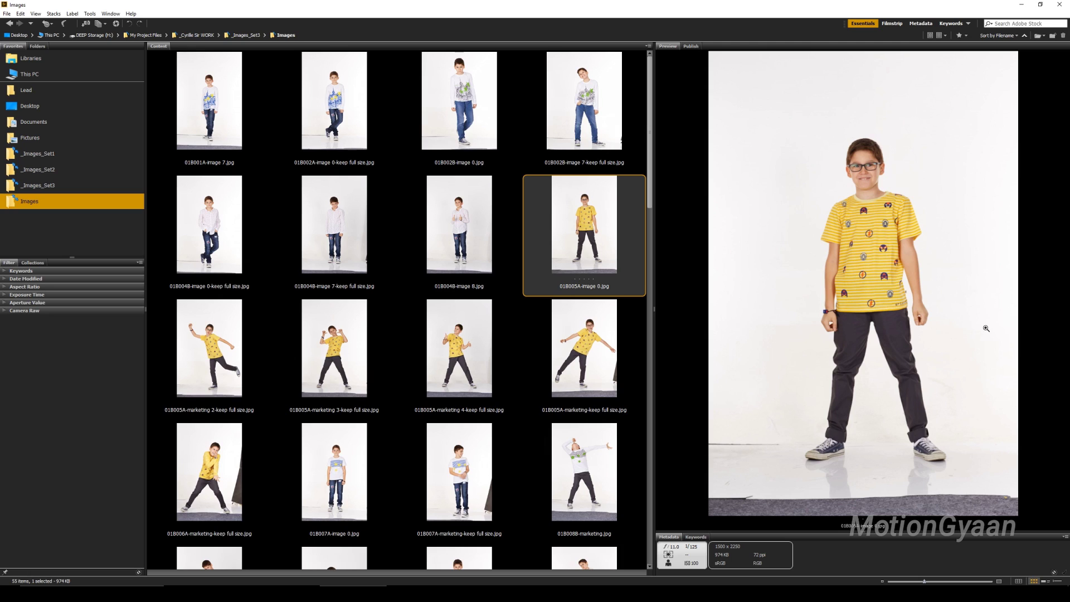
click(470, 224)
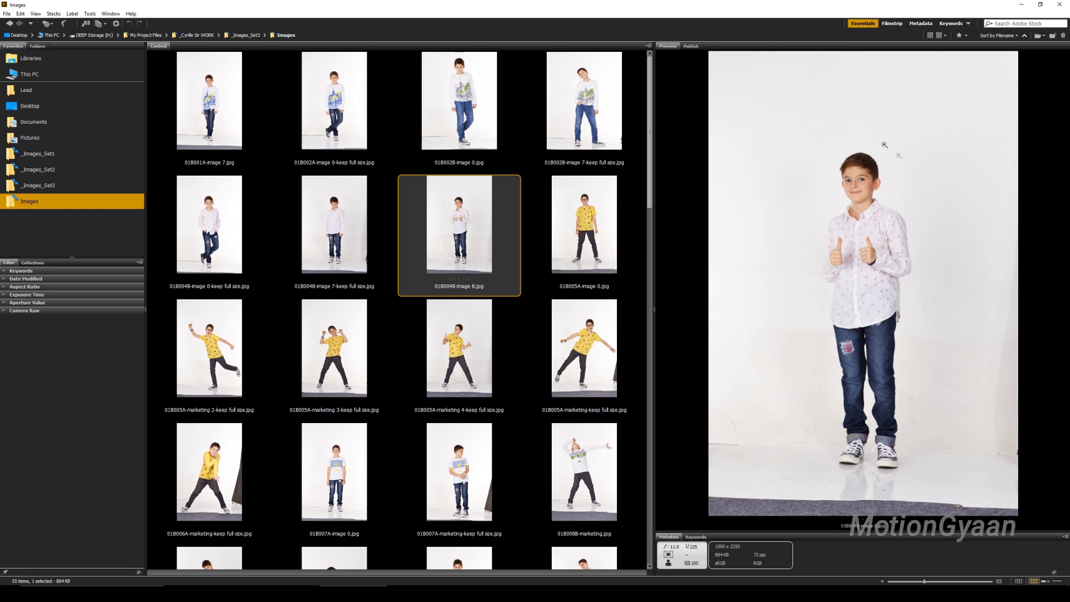
key(Right)
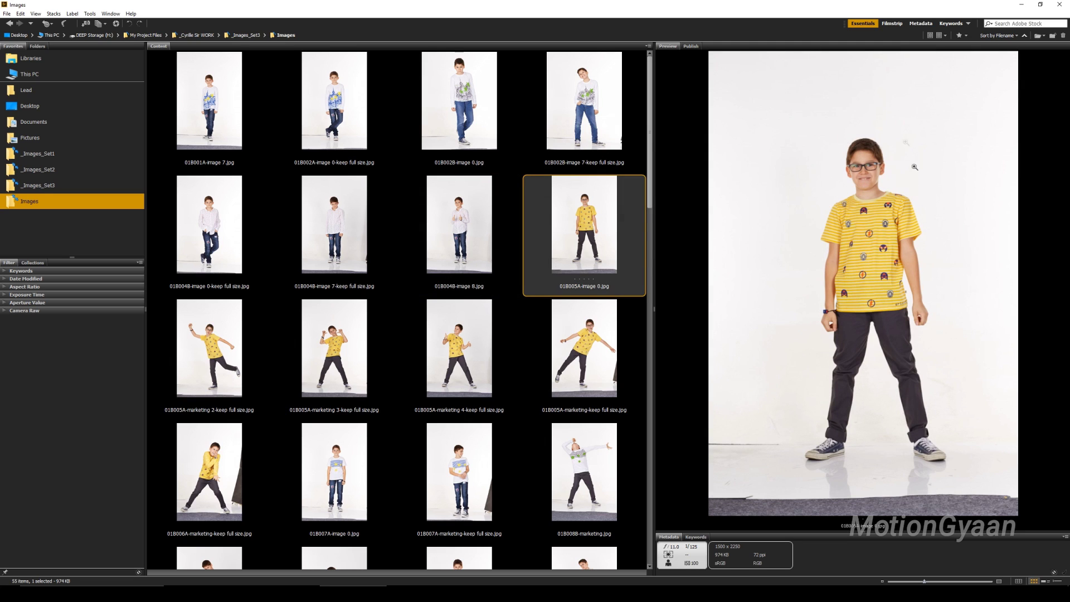
- Preview the girl in the grey star sweater, then return the grid to the first photos
scroll(539, 335, down, 5)
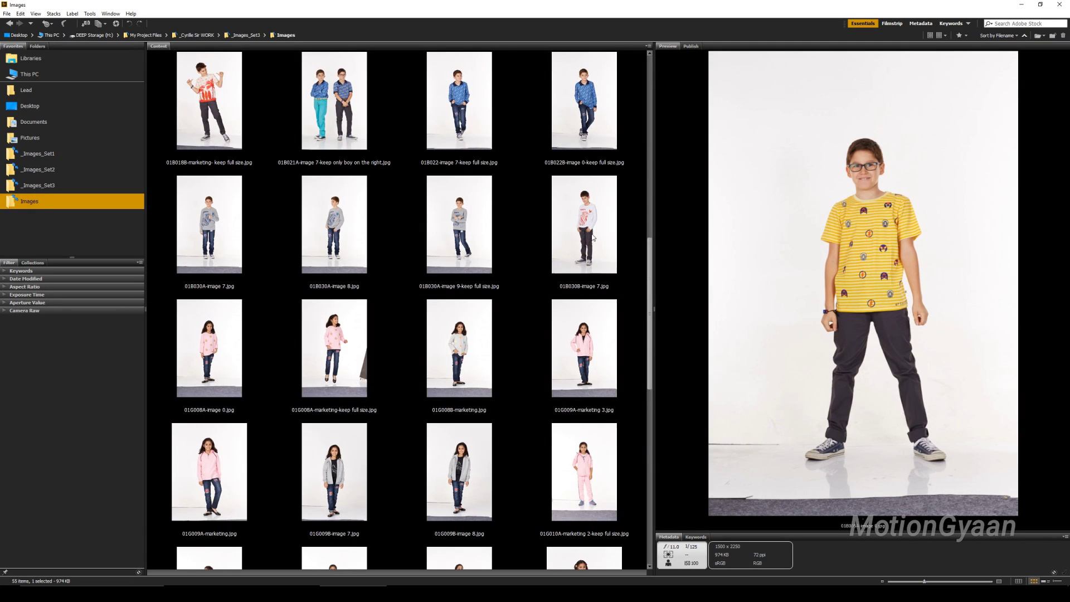
click(506, 339)
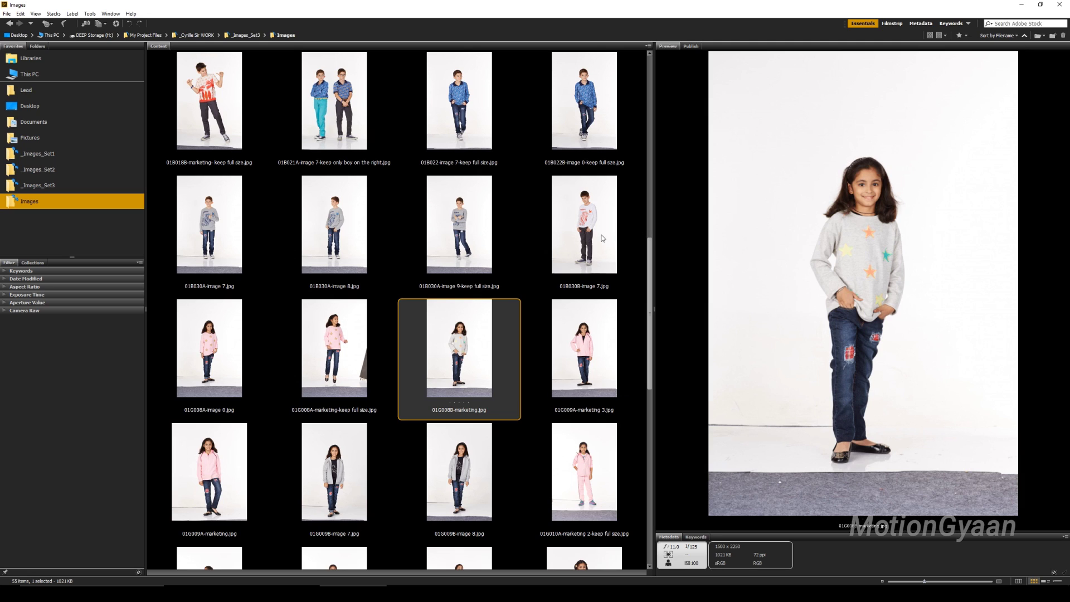
scroll(603, 238, down, 1)
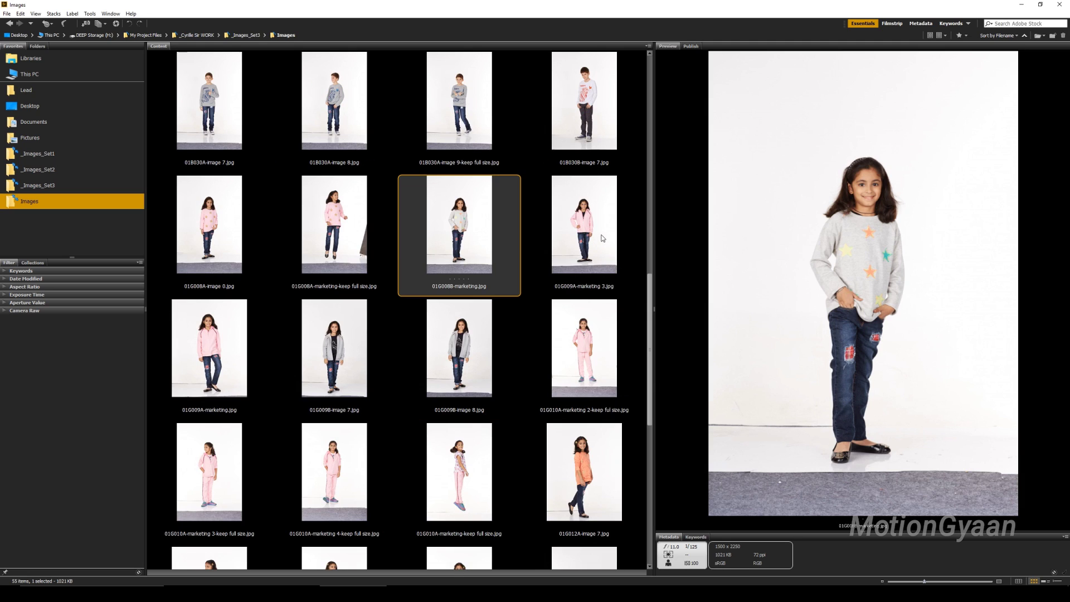
scroll(602, 239, up, 1)
scroll(602, 239, up, 3)
scroll(602, 238, up, 1)
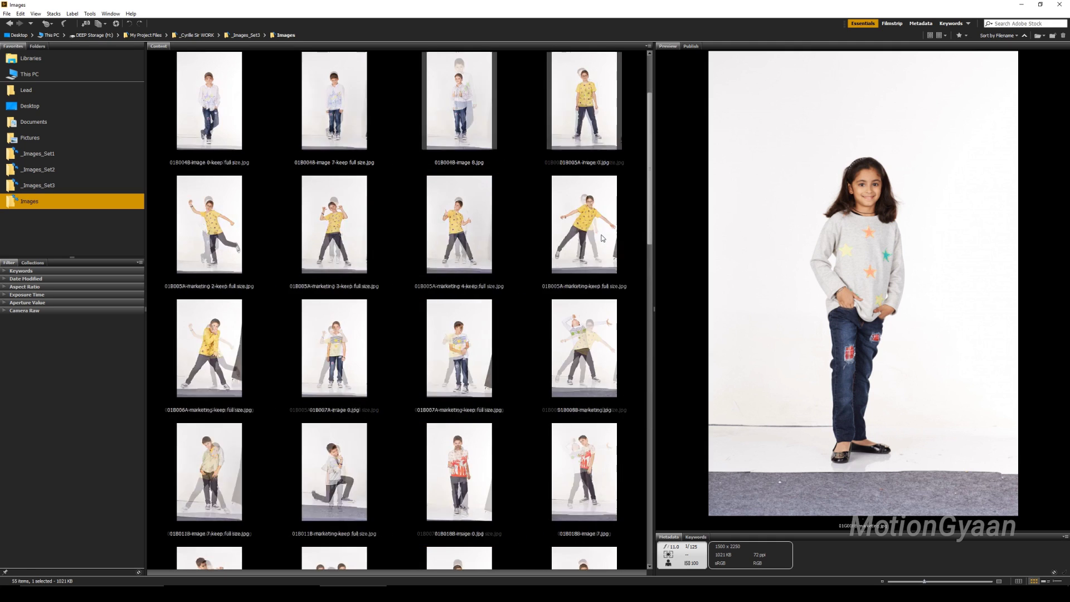
scroll(602, 239, up, 1)
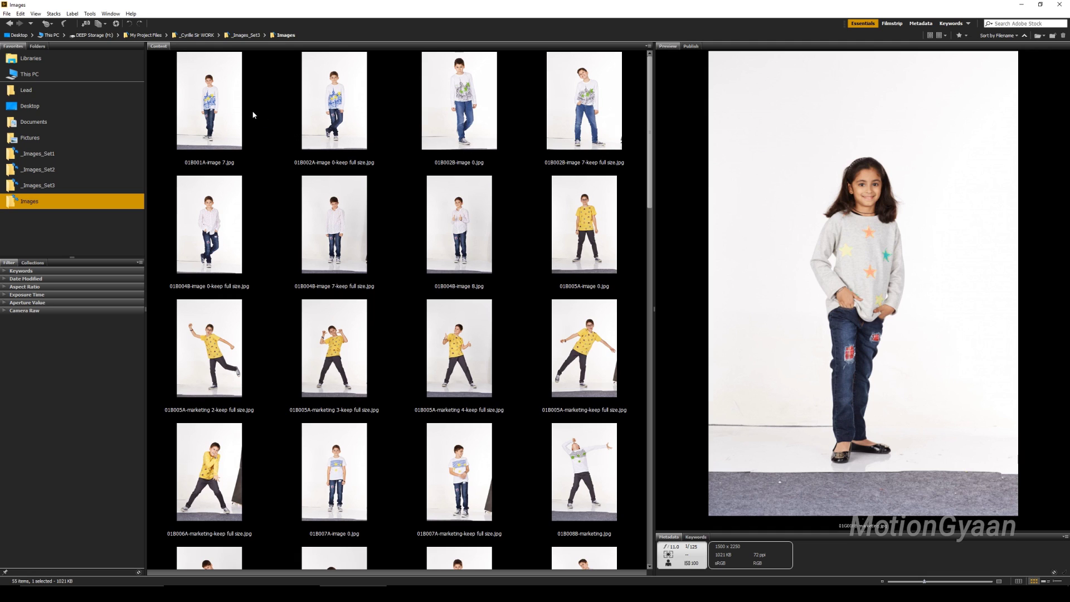
- Preview 01B001A-image 7, 01B002B-image 7 and the girl in the grey star sweater
click(222, 105)
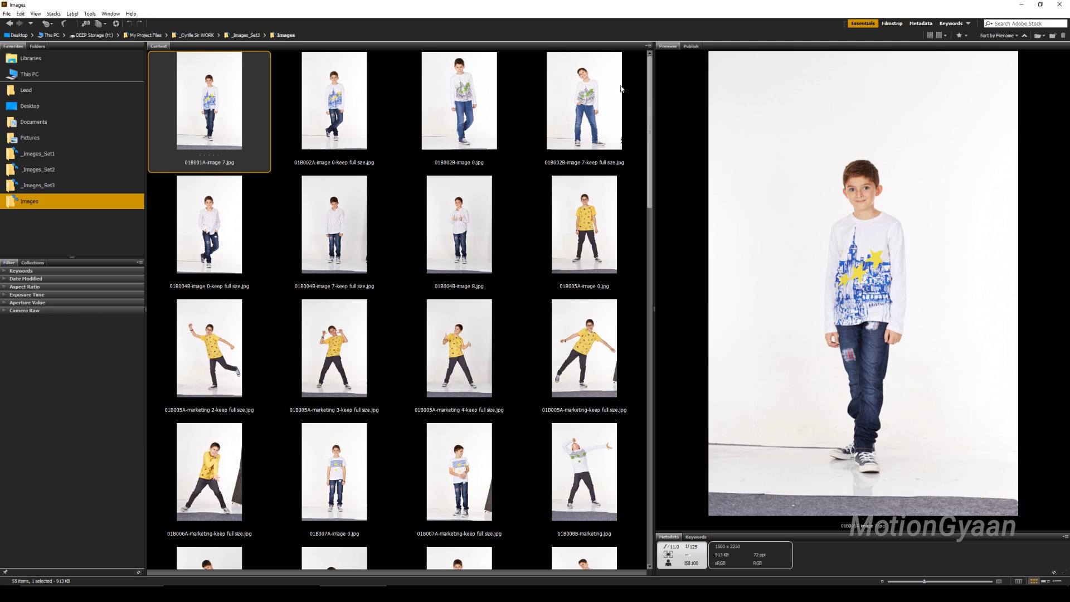
click(581, 112)
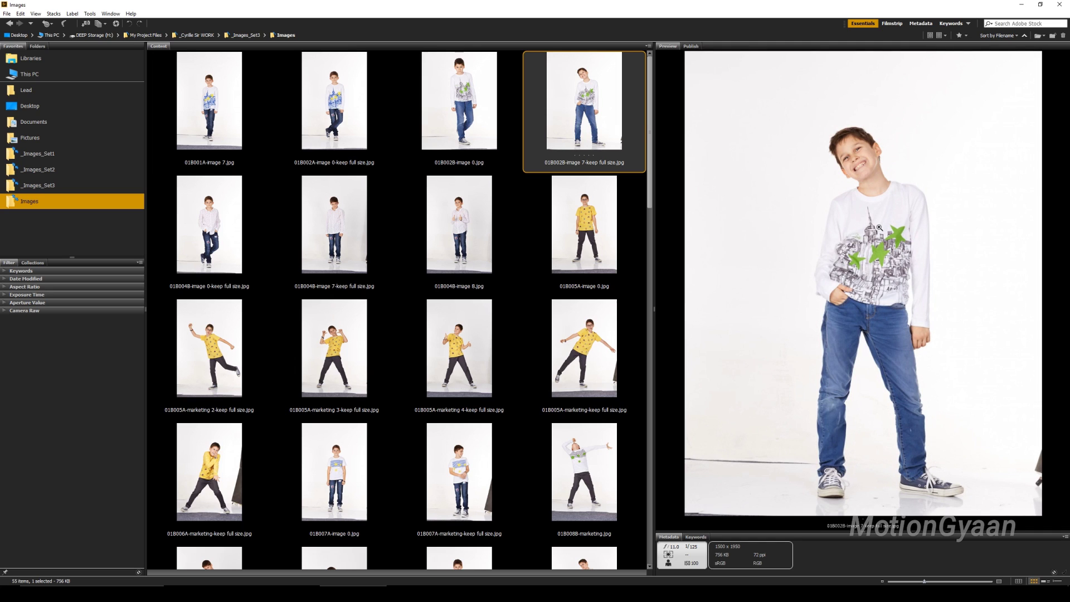
scroll(514, 376, down, 10)
scroll(514, 375, down, 3)
click(462, 362)
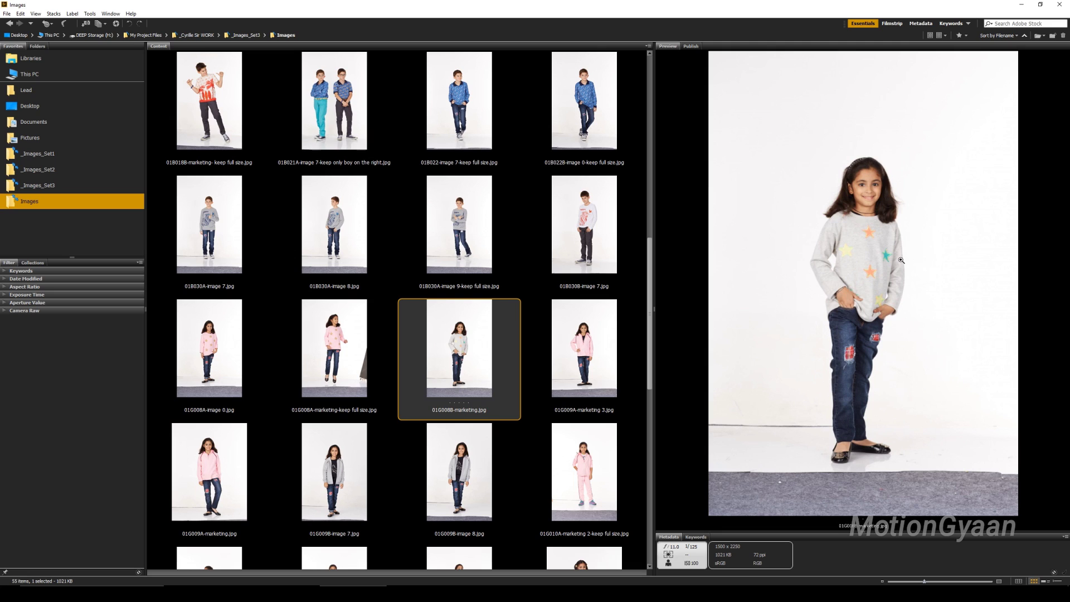
- Preview 01B001A-image 7 and 01B002B-image 7 again, then the girl in the pink star sweater
scroll(440, 237, up, 13)
click(220, 106)
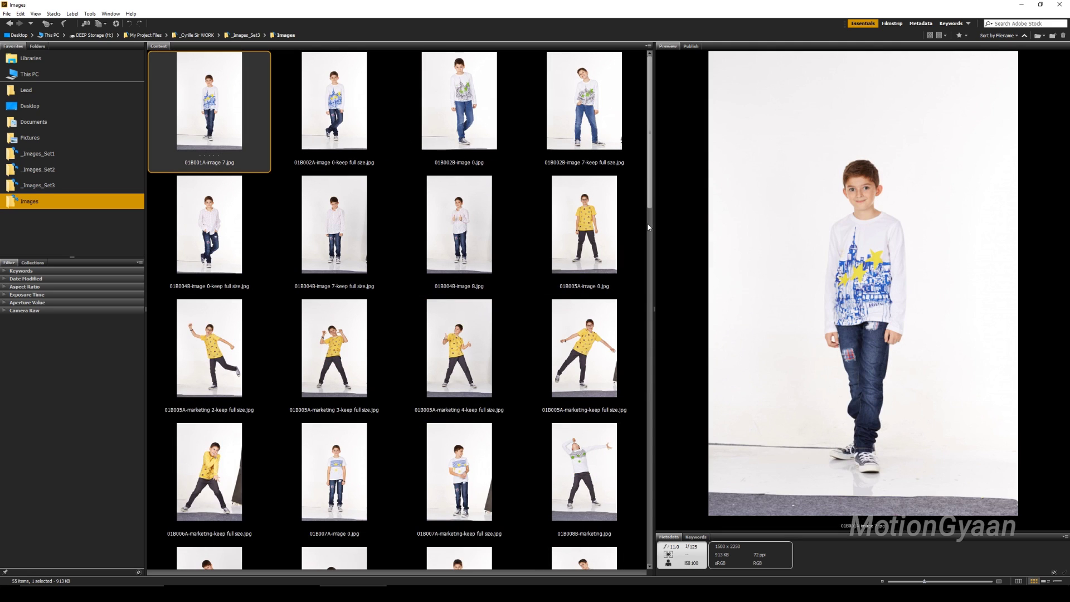
click(588, 106)
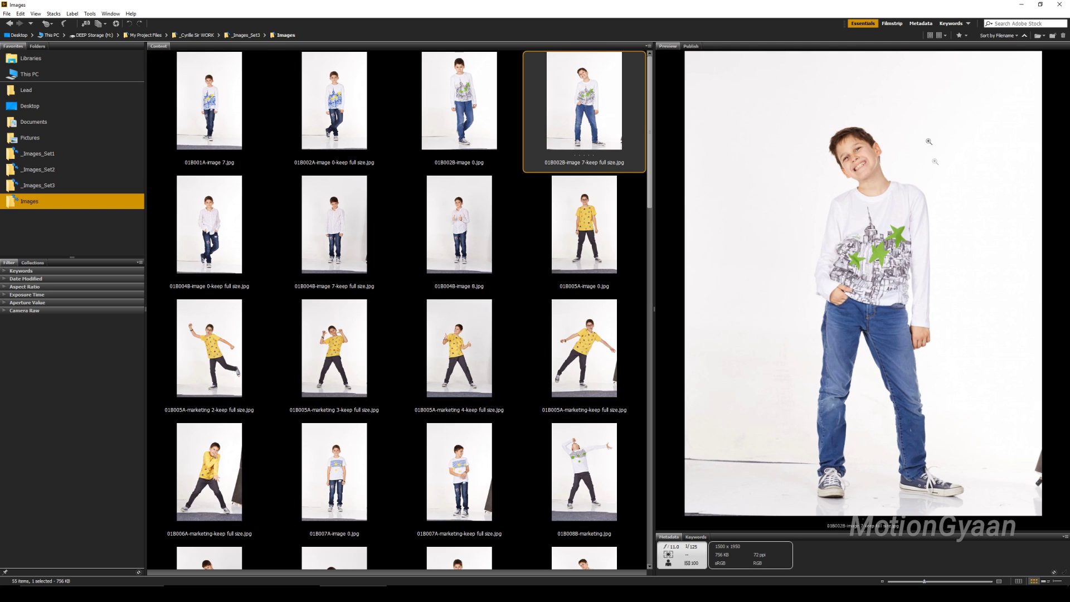
scroll(367, 336, down, 8)
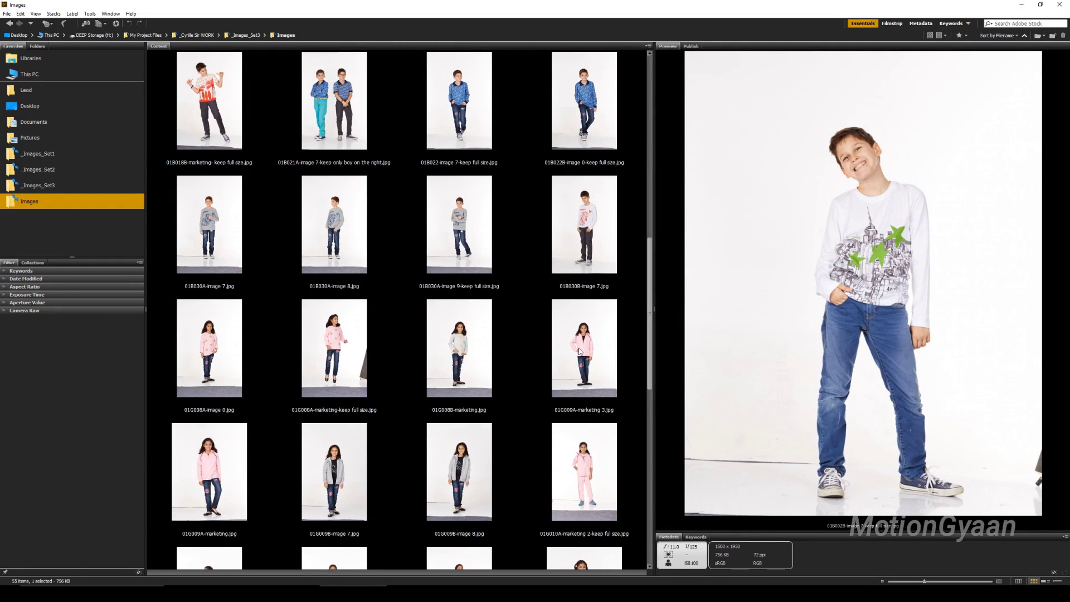
click(367, 337)
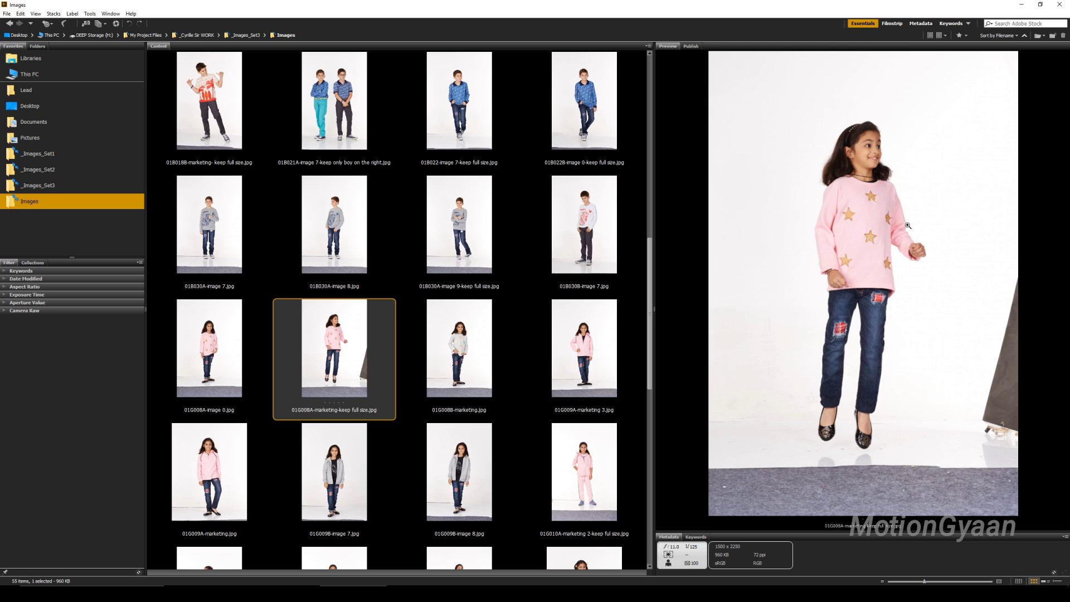
- Multi-select 01B001A-image 7, 01B002A-image 0 and 01B004B-image 0 to preview them together
scroll(479, 201, up, 8)
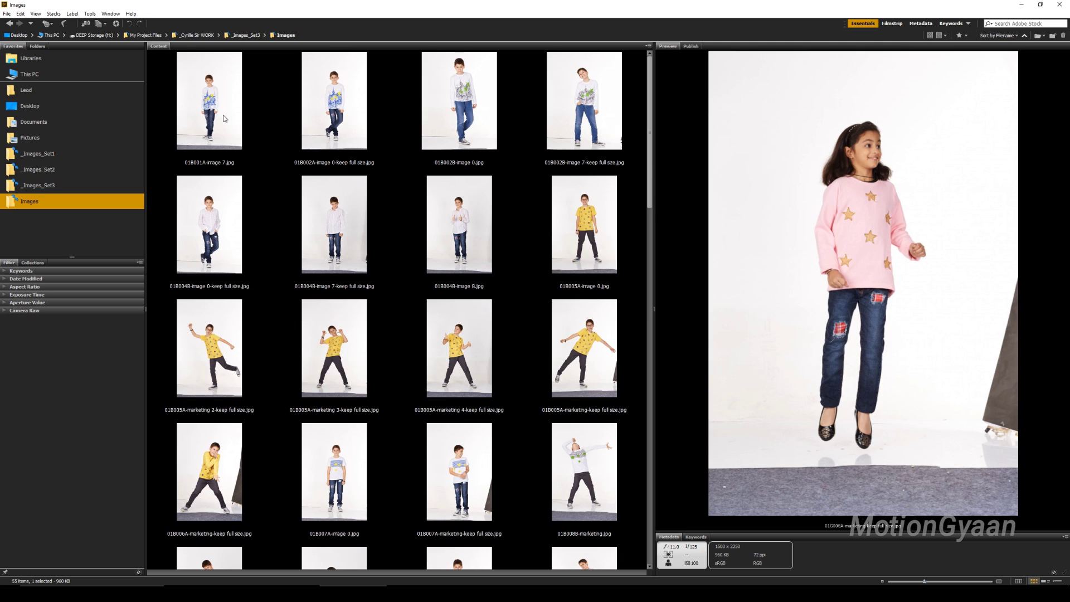
click(225, 118)
mouse_move(334, 102)
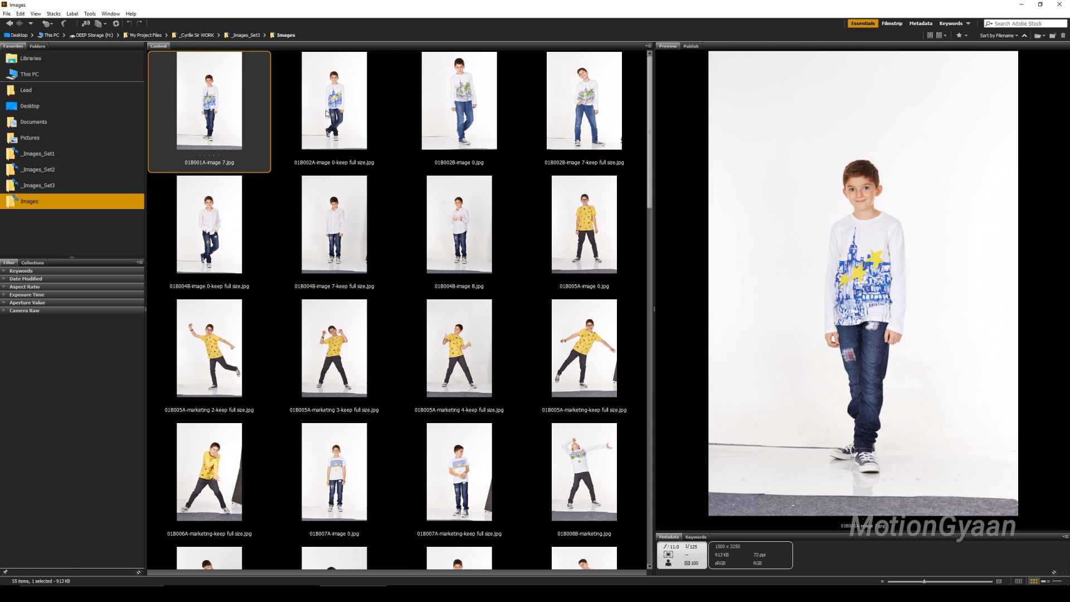
ctrl+click(328, 114)
ctrl+click(200, 214)
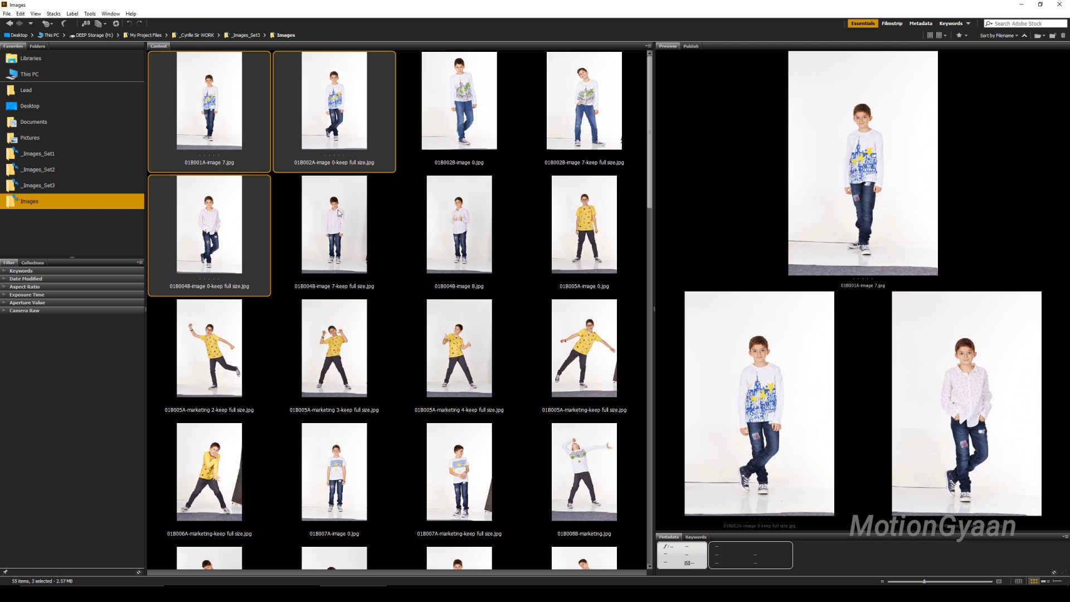
- Add the yellow-shirt boy, 01B007A and 01B008B to the selection, then select only 01B004B-image 7
ctrl+click(607, 213)
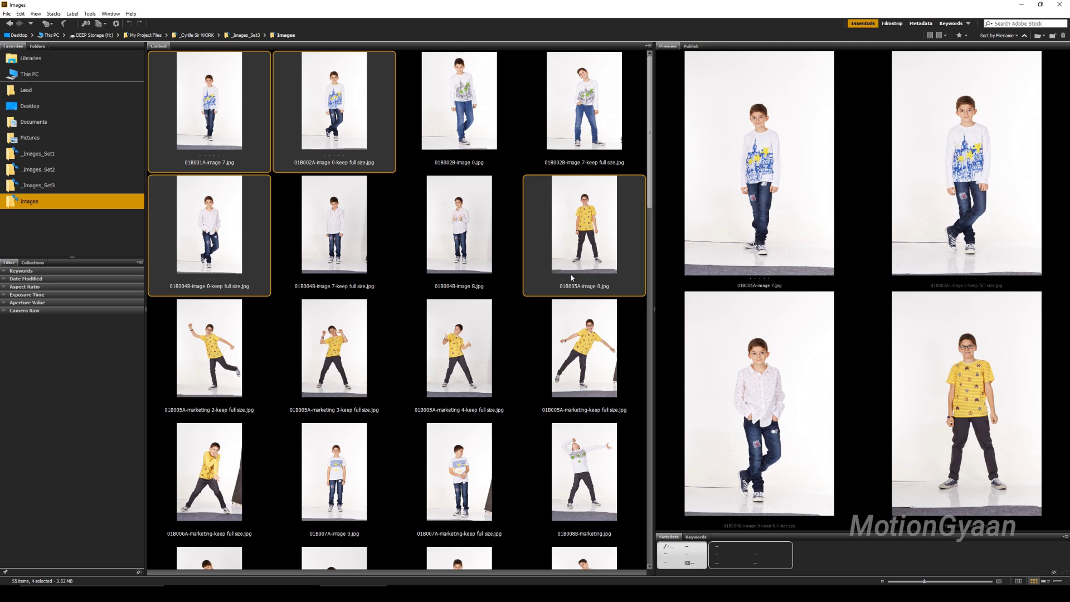
ctrl+click(608, 462)
ctrl+click(473, 468)
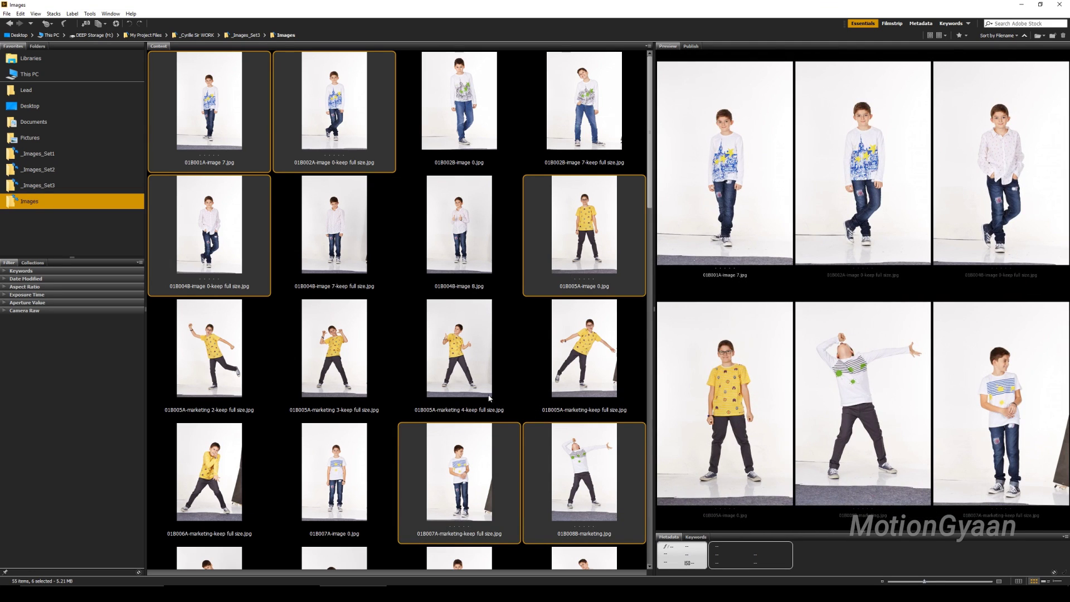
click(352, 191)
- Select all 55 photos in the Images folder with Ctrl+A
key(ctrl+a)
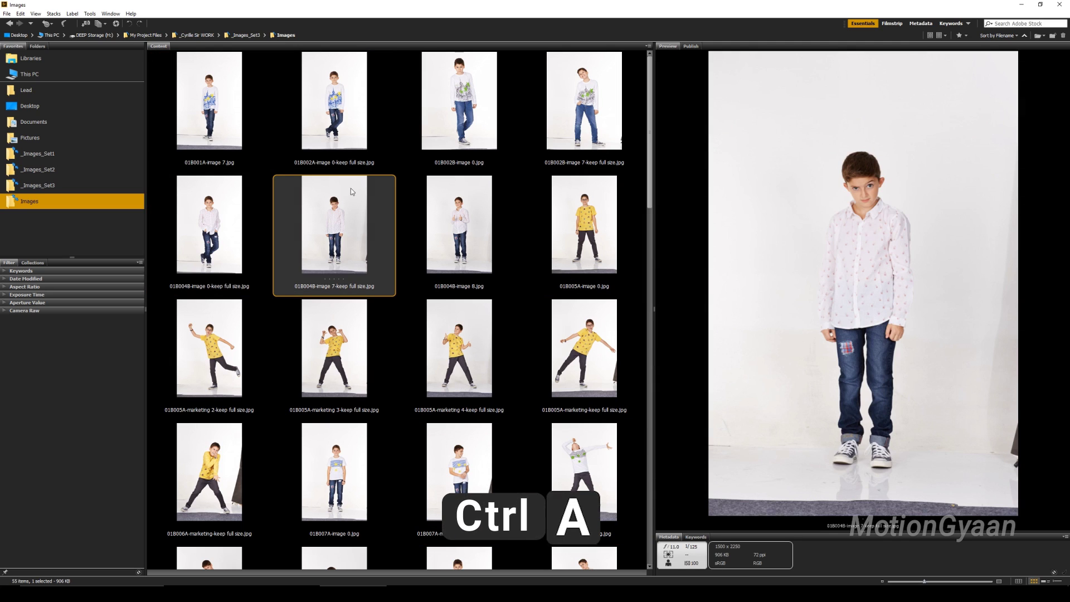
scroll(346, 222, down, 5)
scroll(347, 251, down, 5)
scroll(346, 281, up, 3)
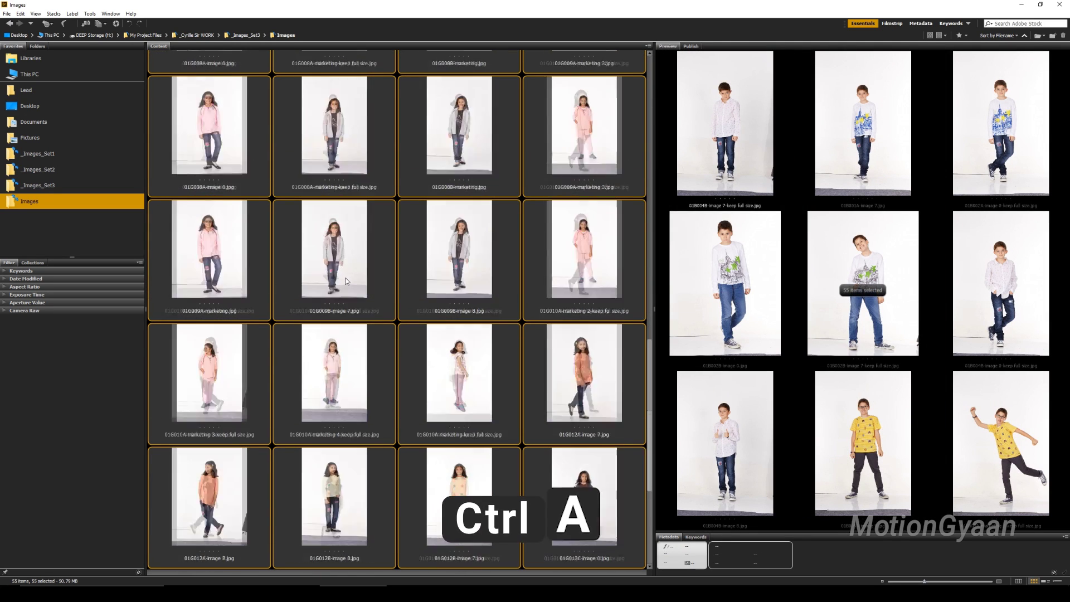
scroll(345, 281, up, 5)
scroll(279, 168, up, 5)
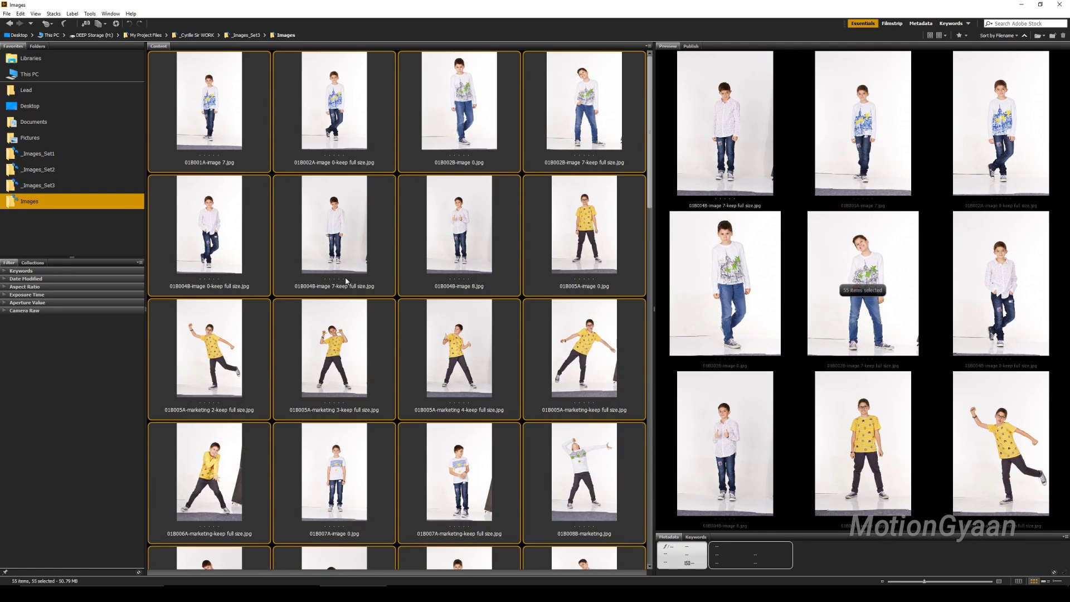
click(41, 15)
- Open the selection in Review Mode, arrow through a few photos, then exit with Esc
click(50, 54)
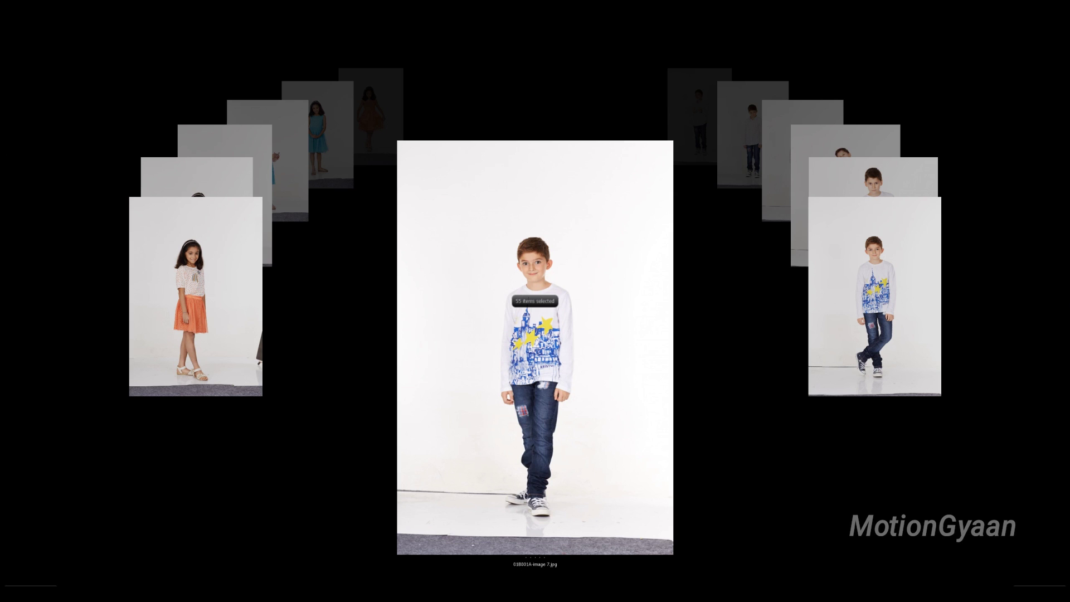
key(Right)
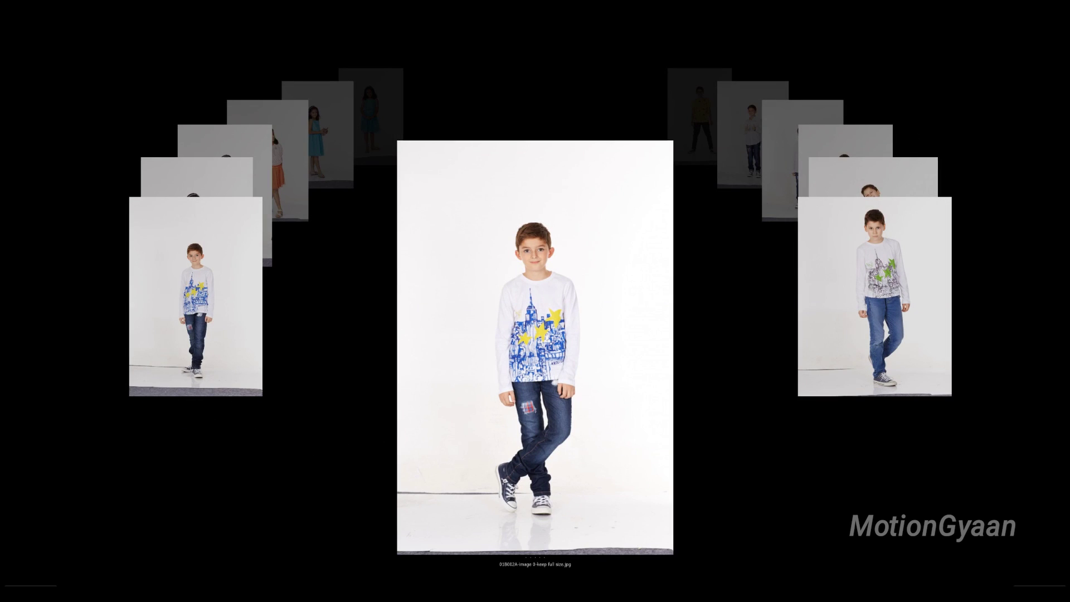
key(Left)
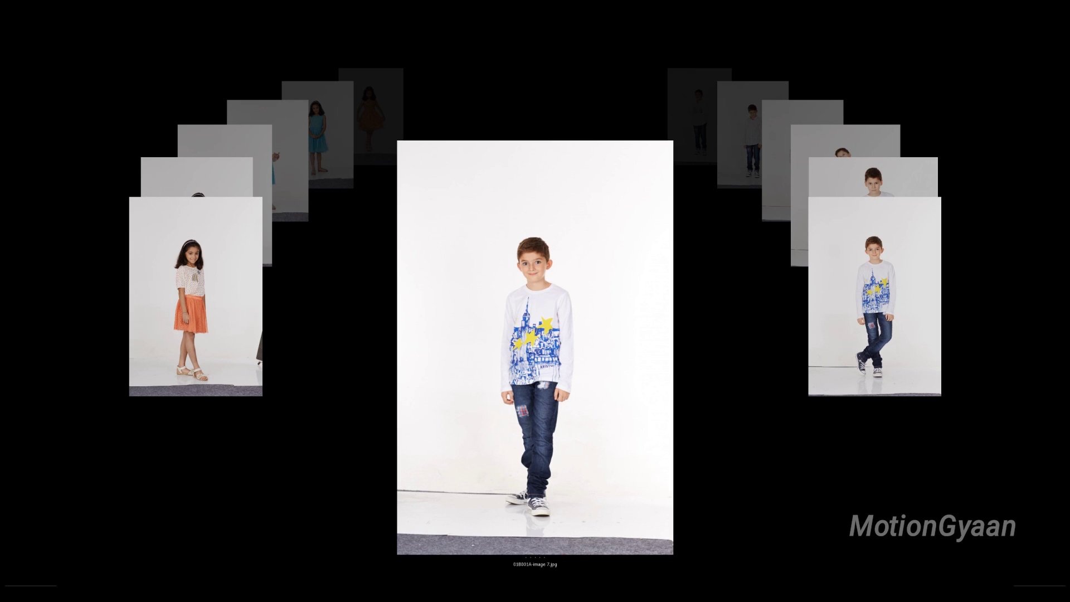
key(Right)
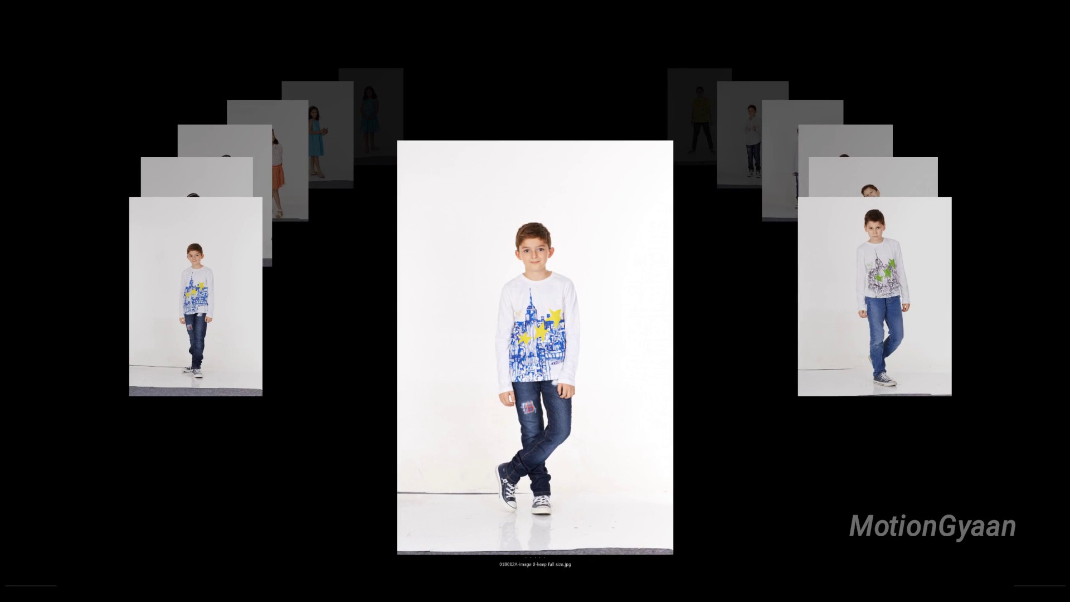
key(Right)
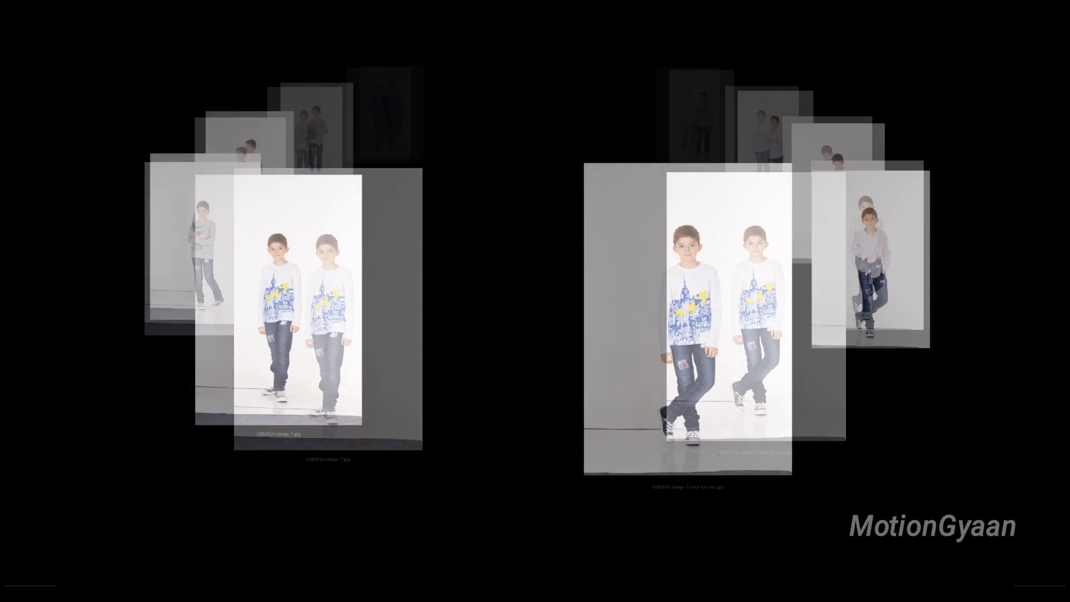
key(Escape)
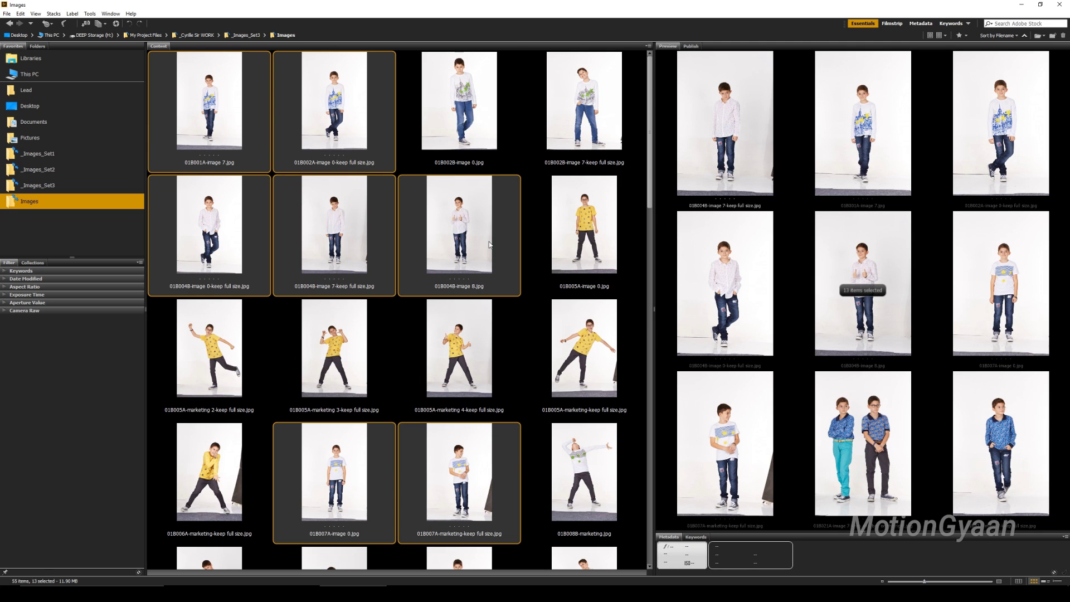
scroll(490, 245, down, 5)
scroll(490, 245, down, 5)
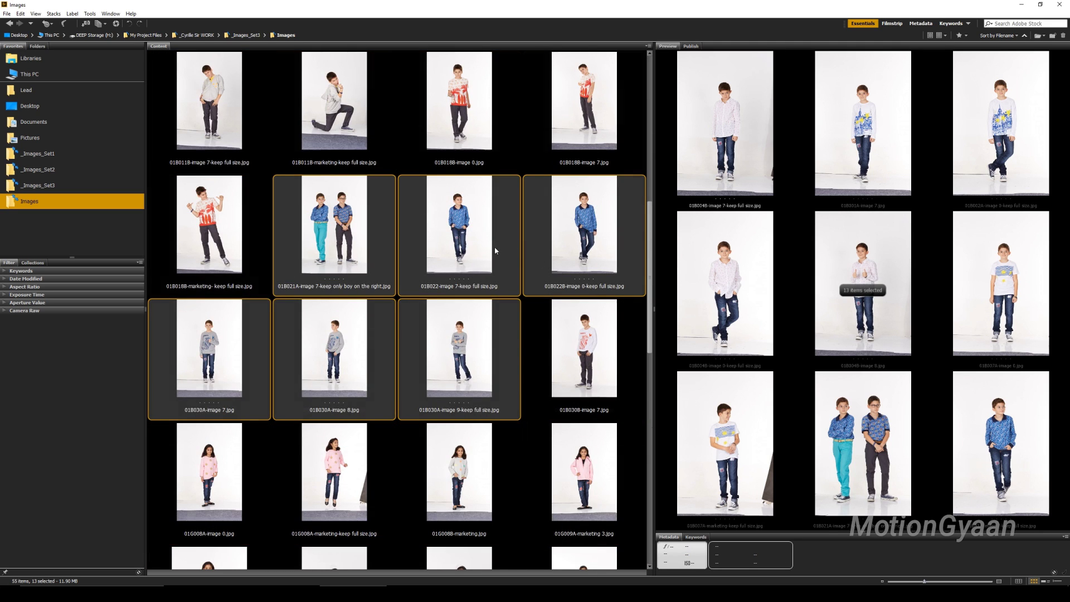
scroll(494, 246, down, 3)
scroll(512, 329, down, 3)
scroll(513, 329, down, 3)
scroll(514, 329, up, 2)
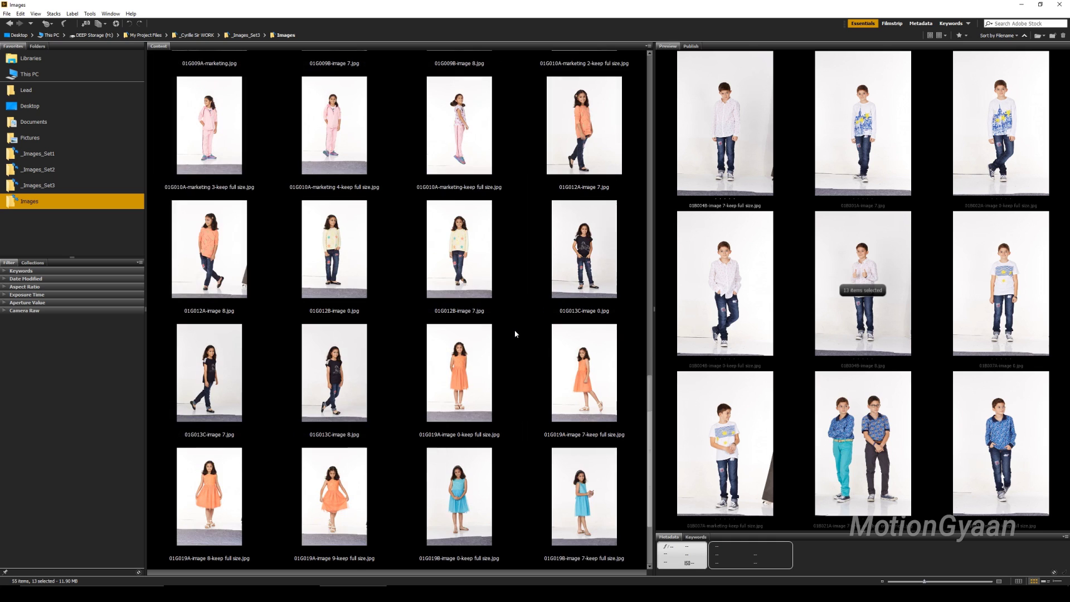
scroll(502, 275, up, 2)
scroll(500, 273, up, 6)
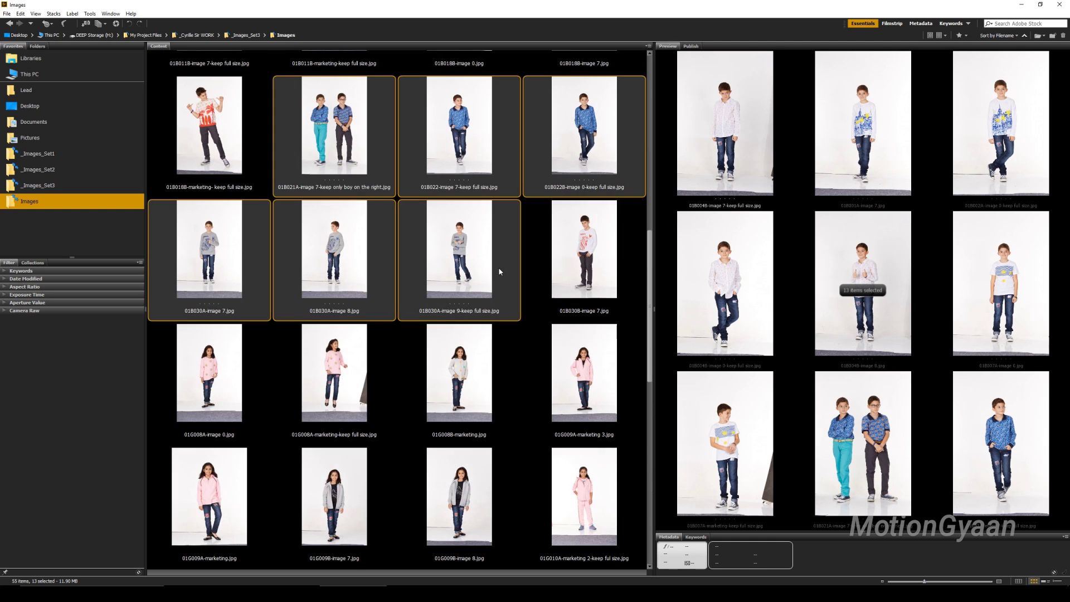
scroll(574, 261, up, 4)
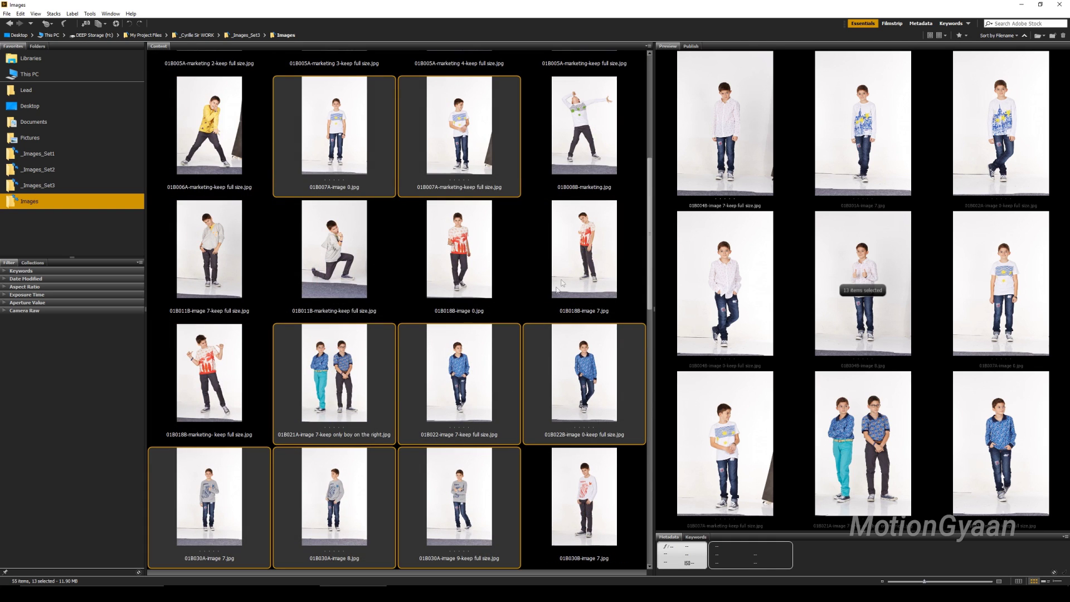
scroll(551, 289, up, 2)
scroll(438, 279, up, 2)
scroll(467, 260, up, 2)
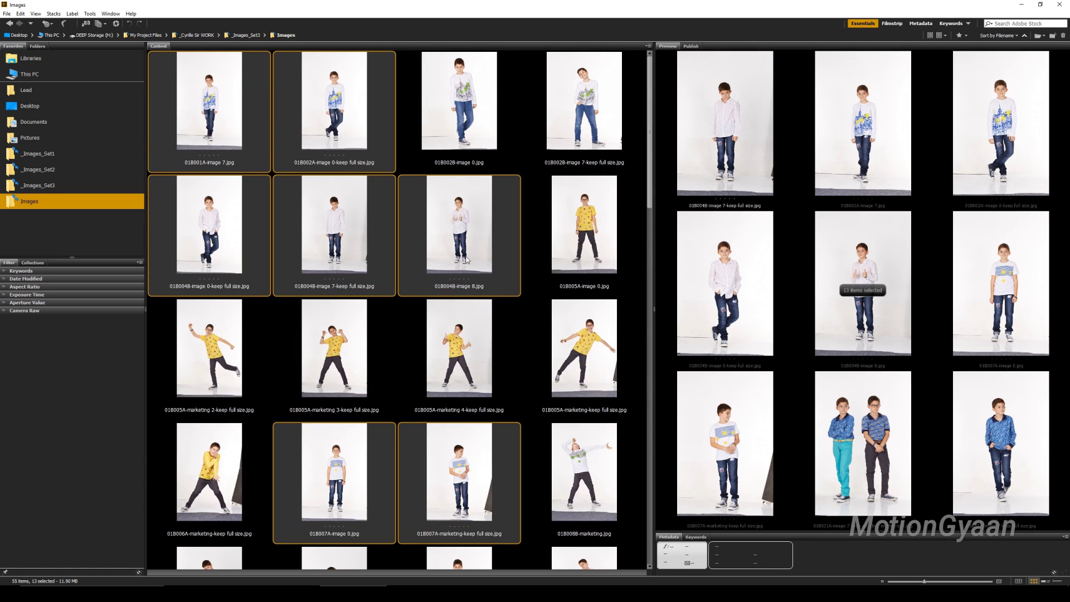
key(ctrl+1)
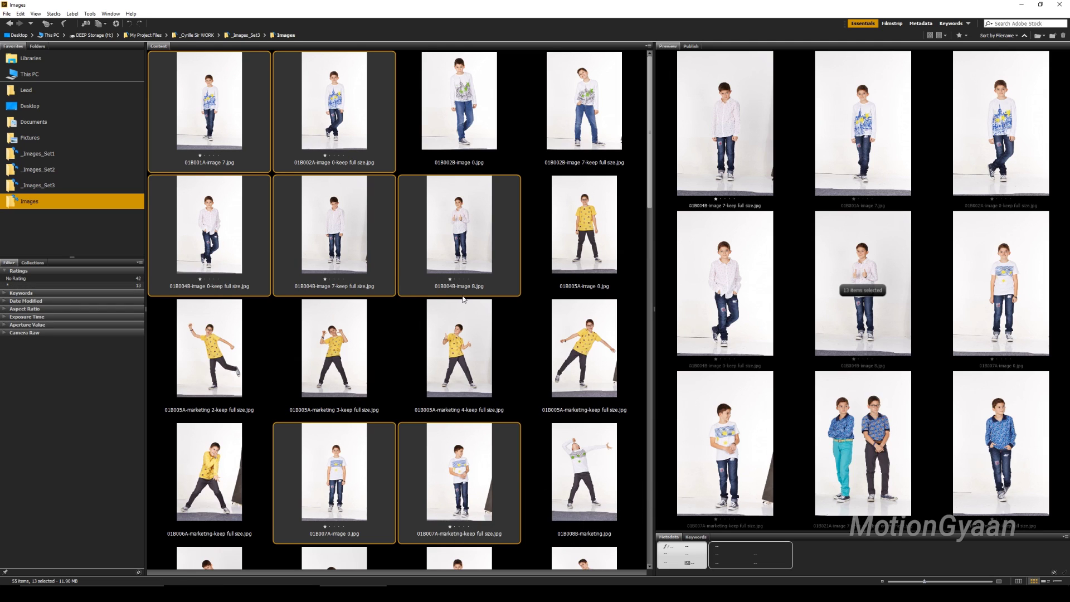
key(ctrl+0)
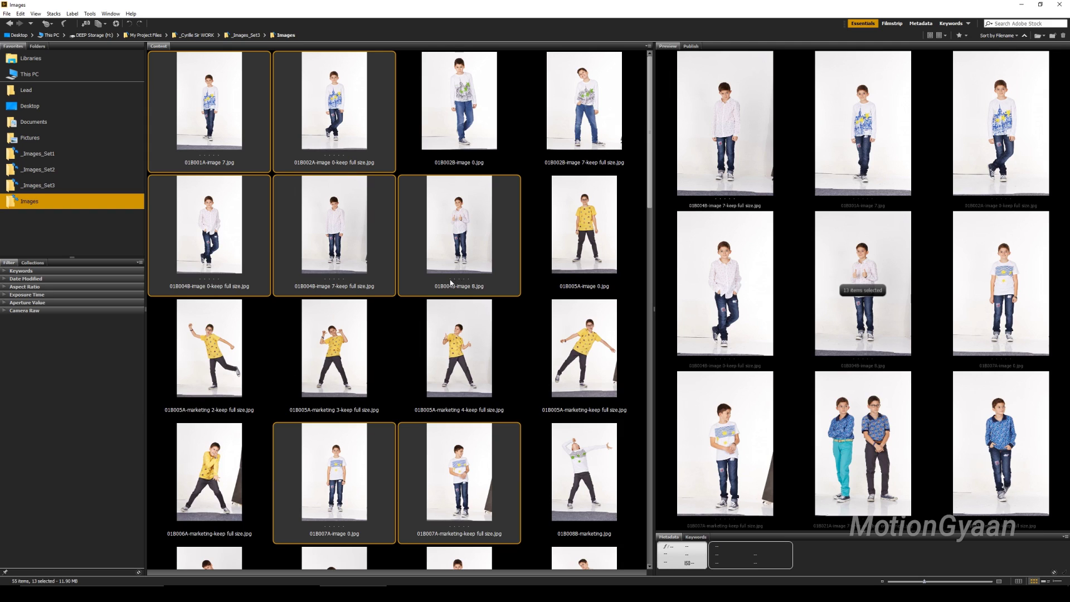
click(449, 280)
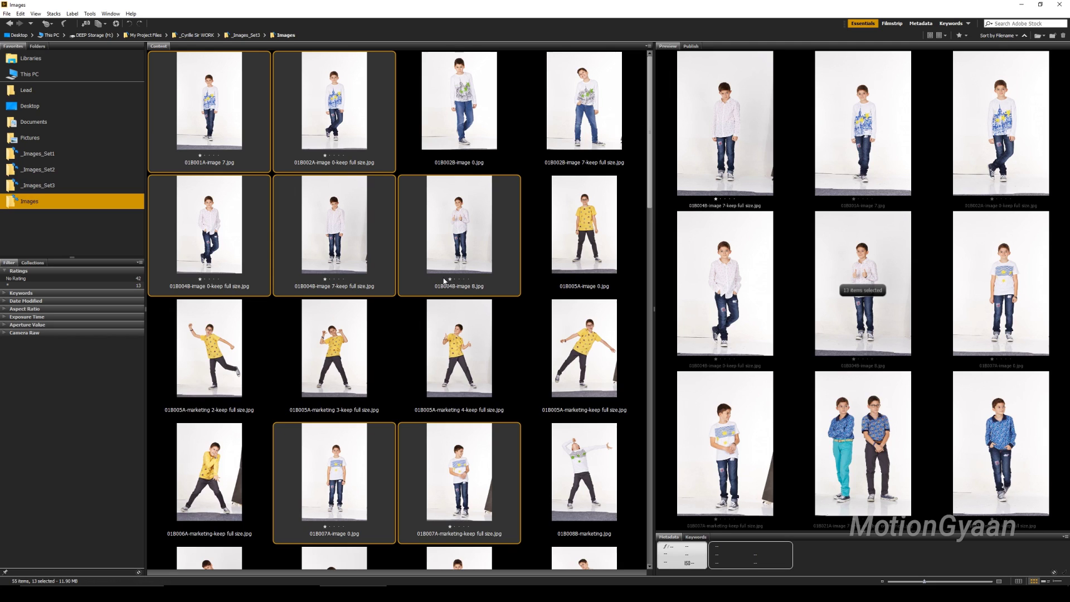
key(ctrl+0)
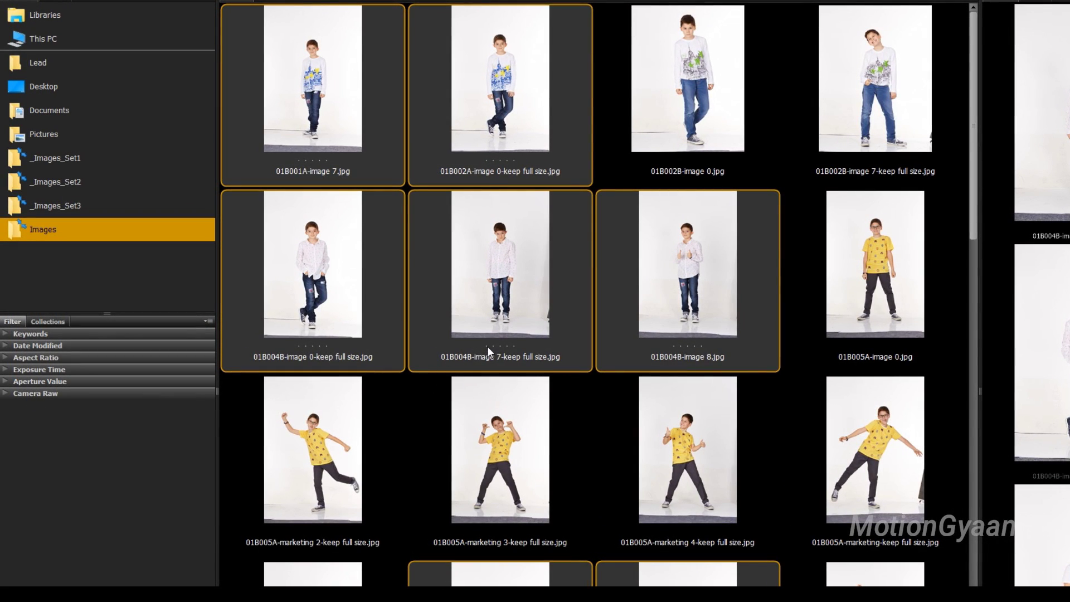
- Rate the 13 selected photos one star, then select 01B018B-image 0 on its own
click(486, 346)
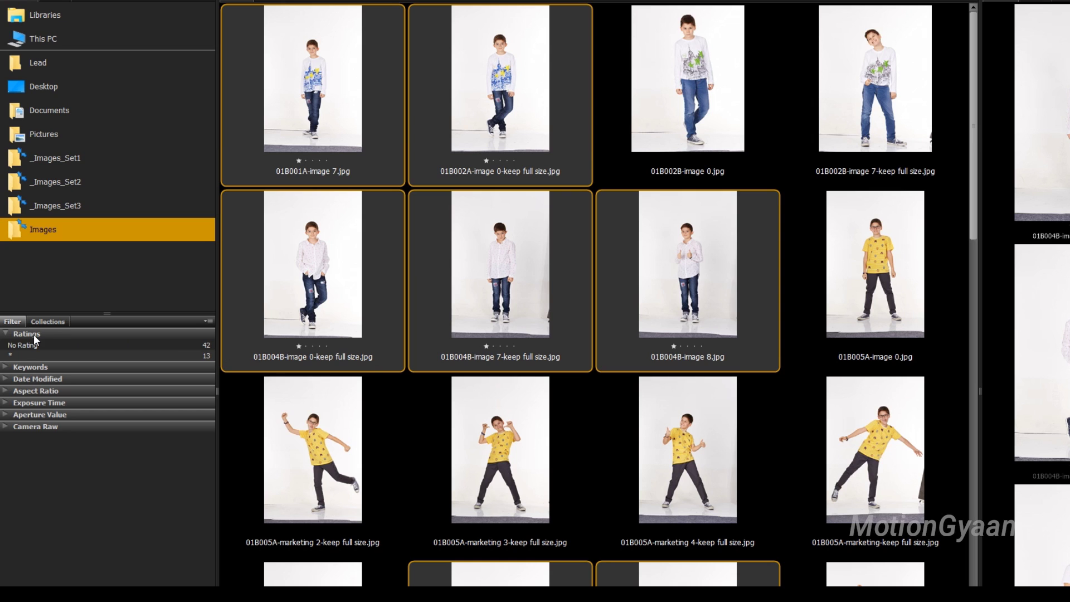
click(503, 460)
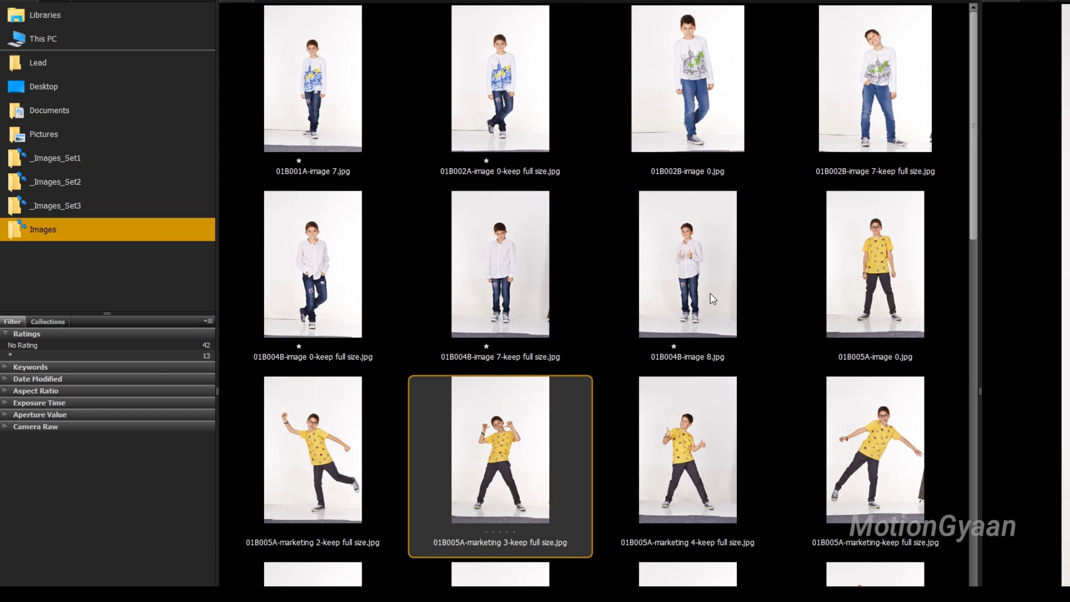
scroll(707, 352, down, 5)
click(702, 243)
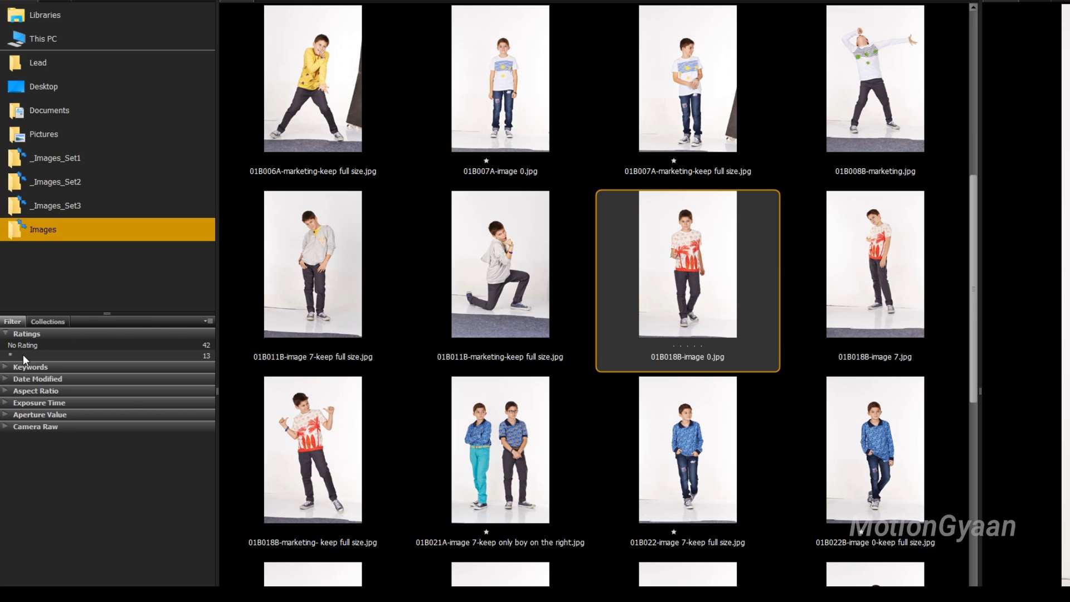
- Filter Ratings to one star and arrow back and forth through the 13 starred photos
click(23, 334)
click(10, 356)
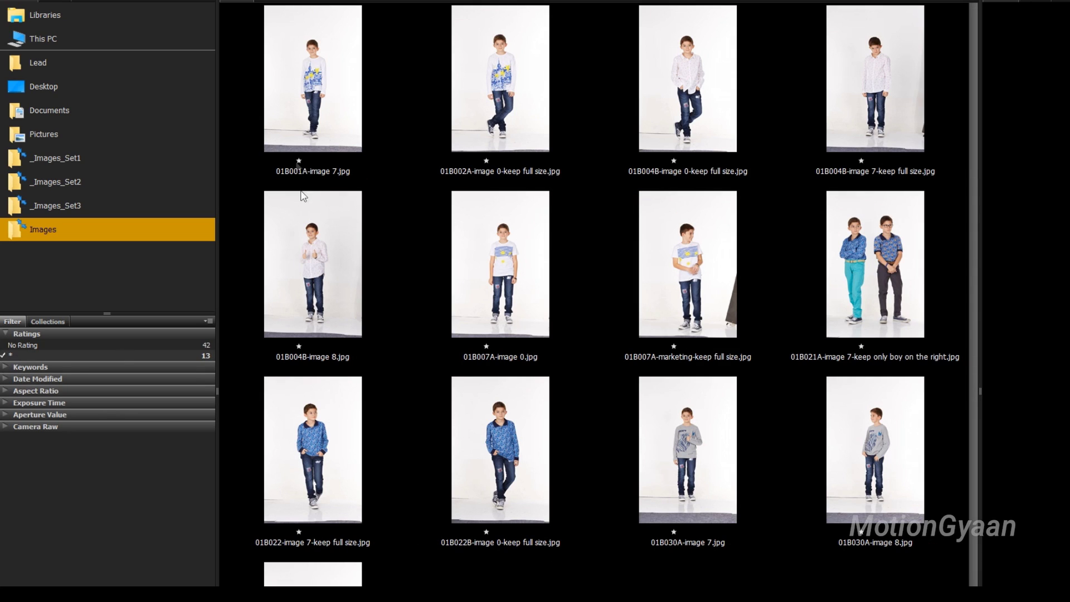
click(287, 132)
key(Right)
key(Right)
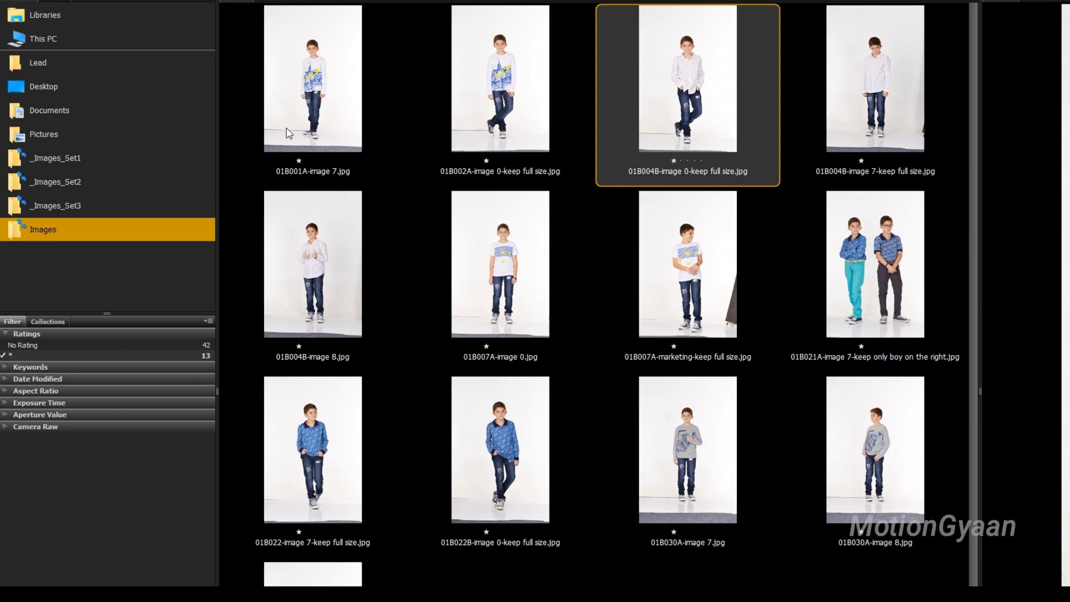
key(Right)
key(Right)
key(Right)
key(Right)
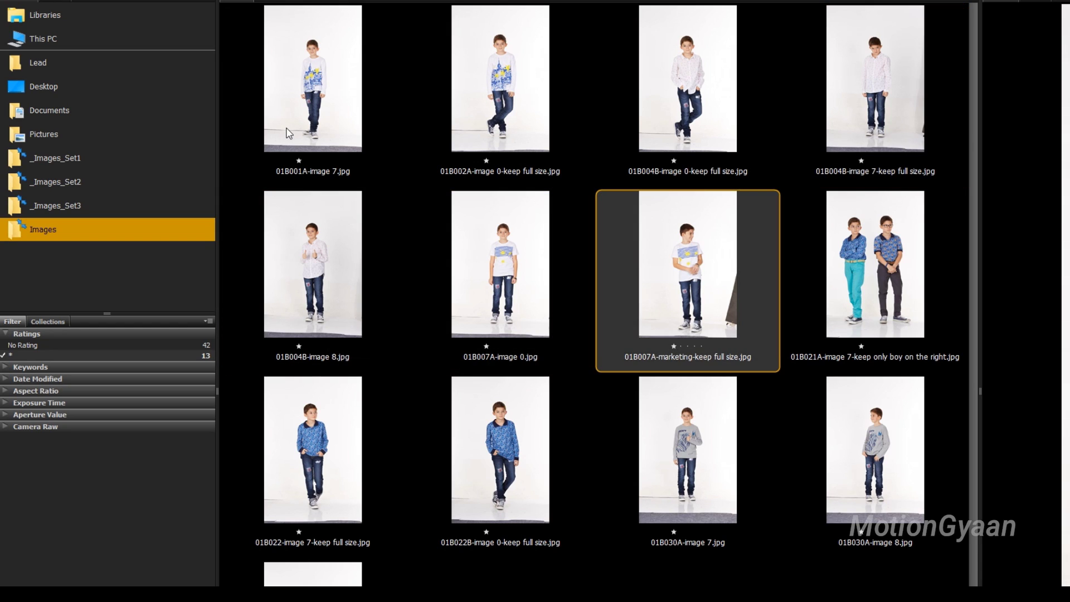
key(Right)
key(Right)
key(Right)
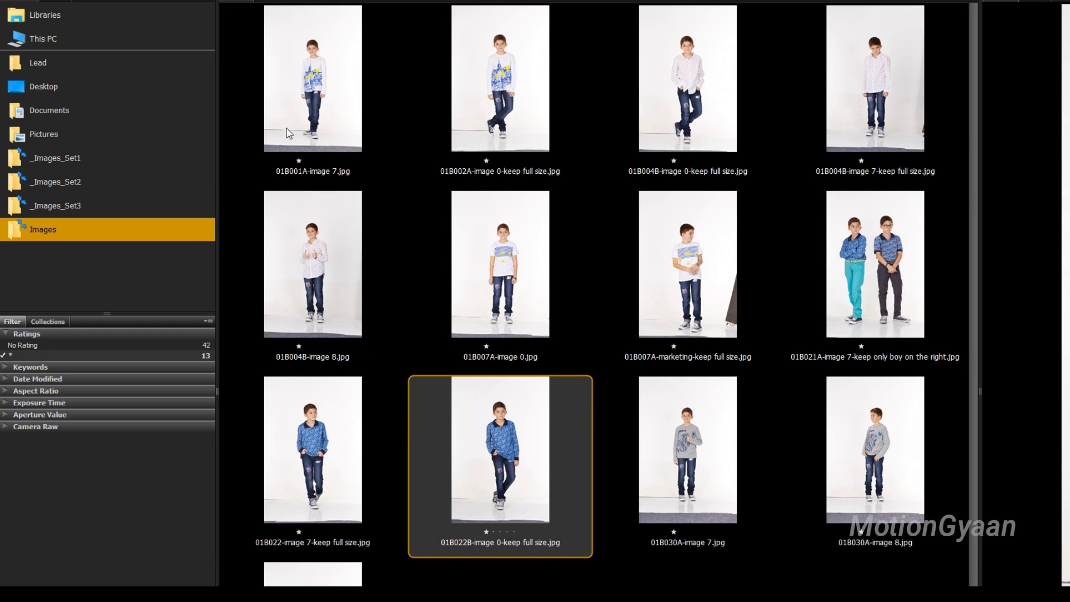
key(Right)
key(Right)
key(Right)
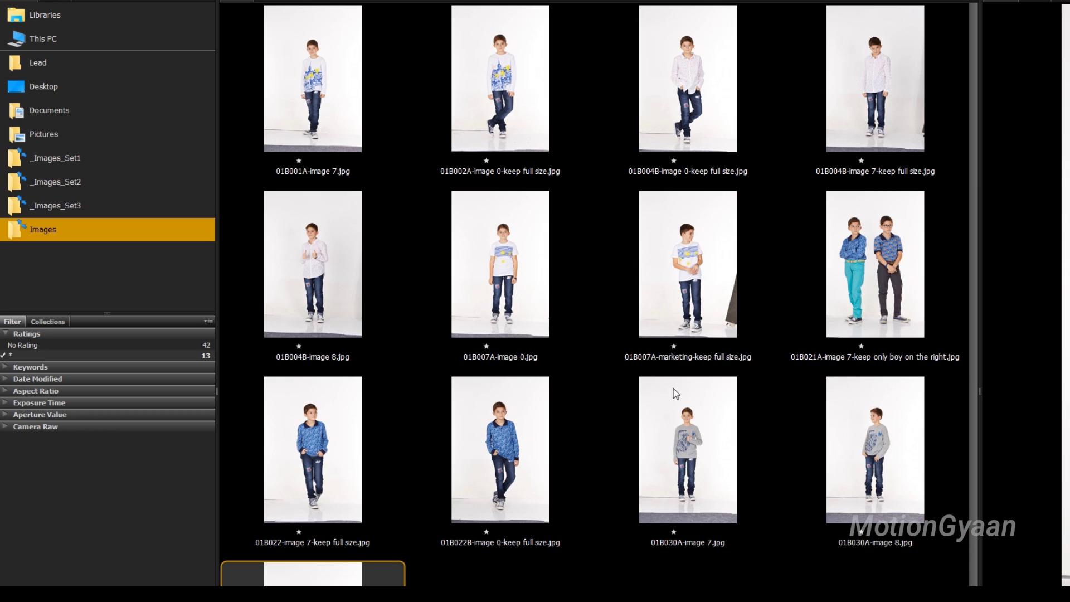
key(Left)
key(Left)
key(Left)
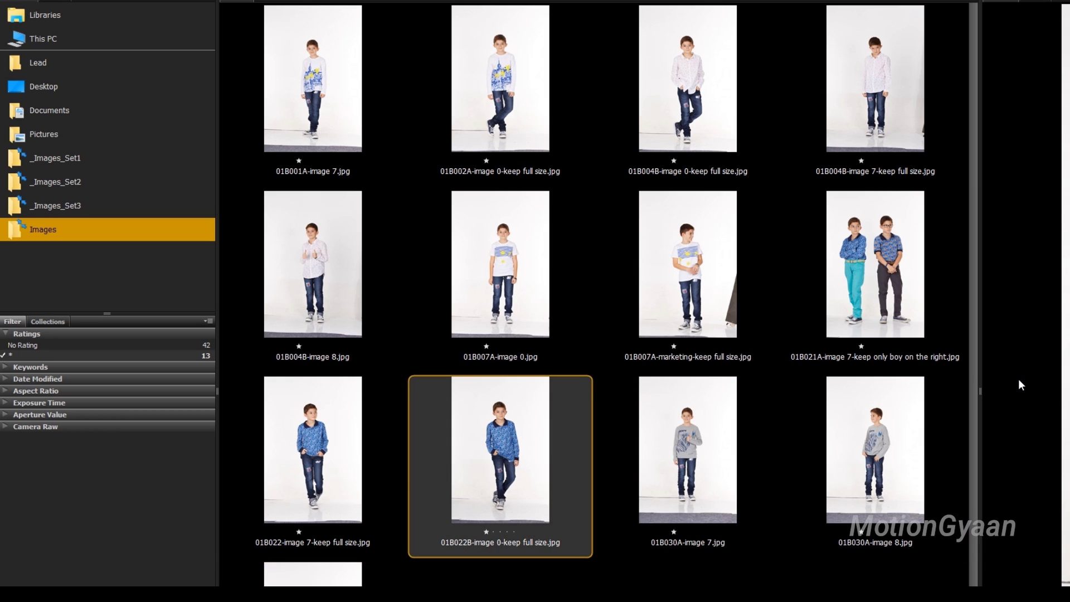
key(Left)
key(Left)
key(Left)
key(Left)
key(Left)
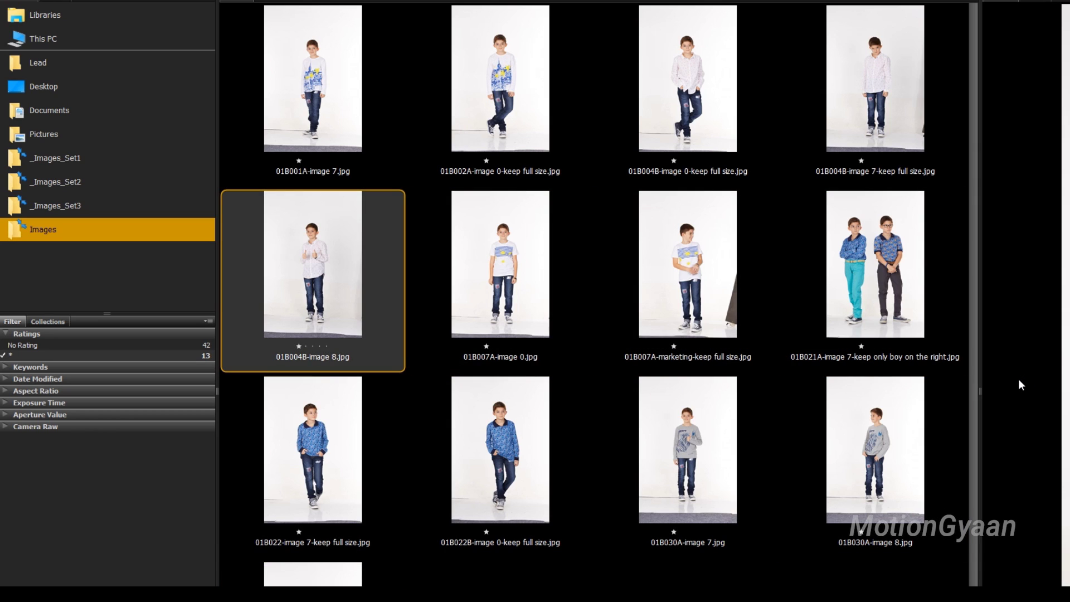
key(Left)
key(Left)
key(Left)
key(Left)
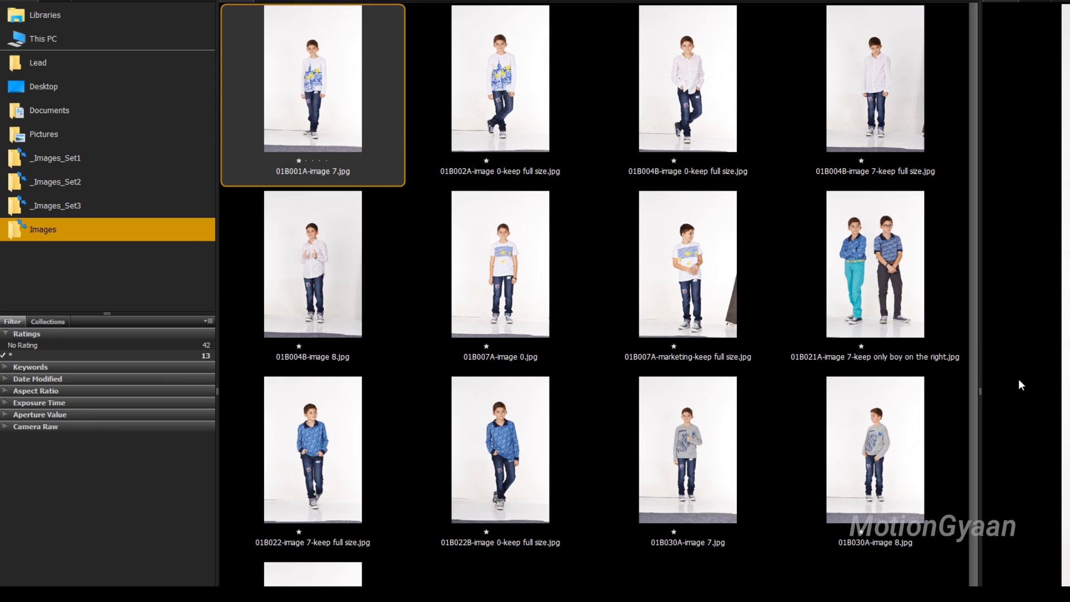
key(Right)
key(Right)
key(Right)
key(Right)
key(Right)
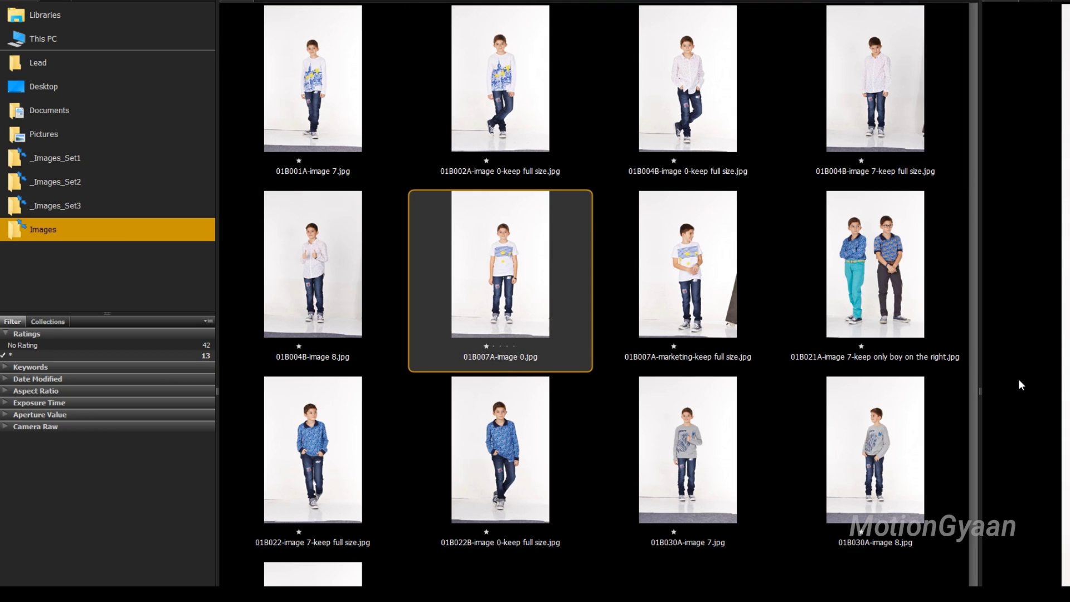
key(Right)
key(Right)
key(Right)
key(Right)
key(Right)
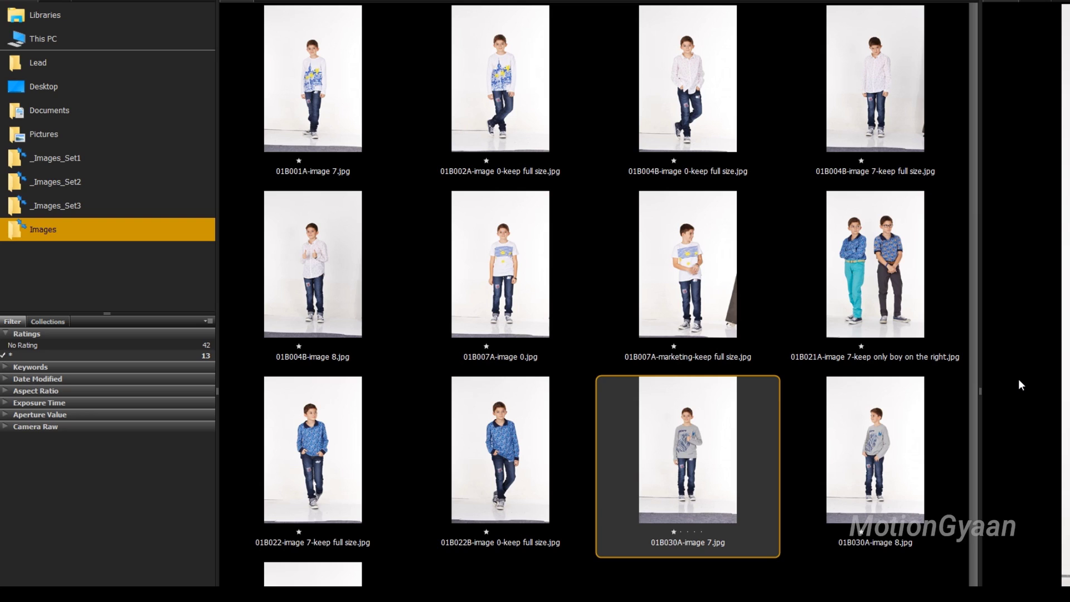
key(Right)
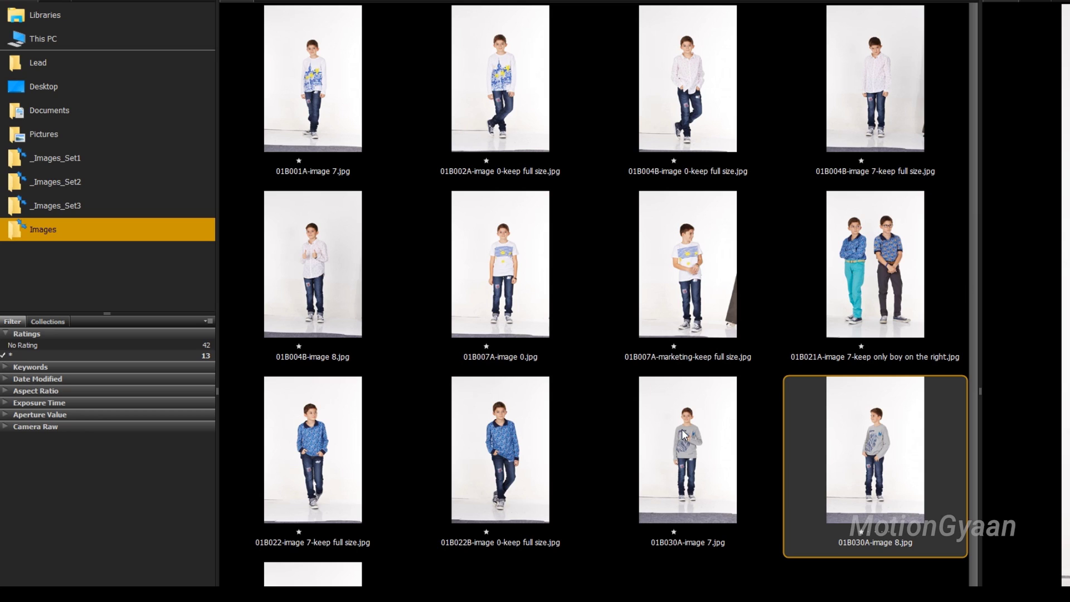
- Clear the one-star filter, select all 55 photos, and open View > Review Mode
click(16, 357)
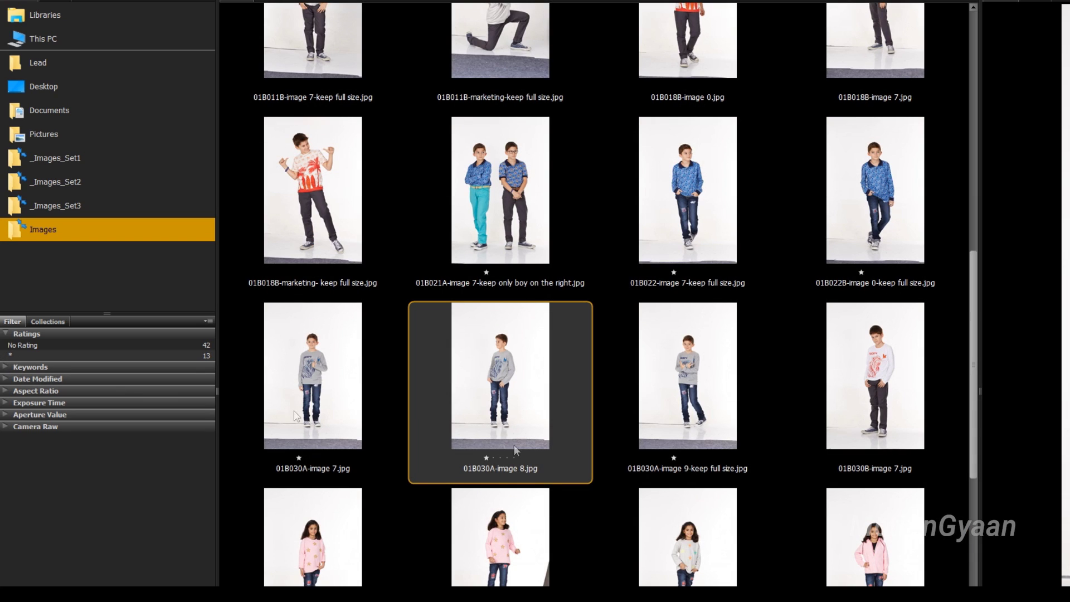
scroll(574, 446, up, 5)
scroll(574, 446, up, 2)
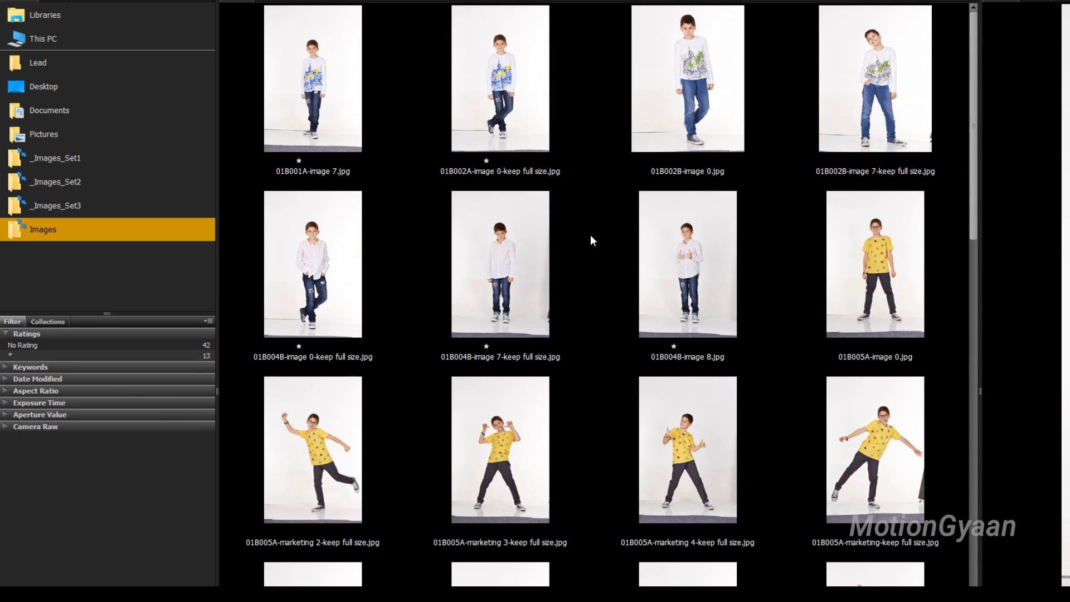
key(ctrl+a)
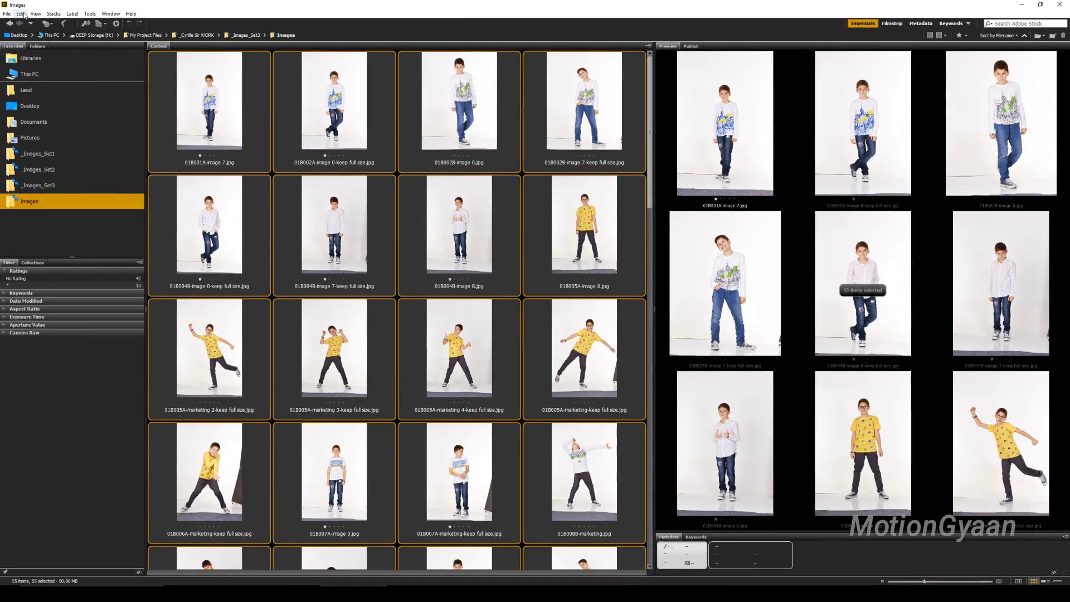
click(24, 15)
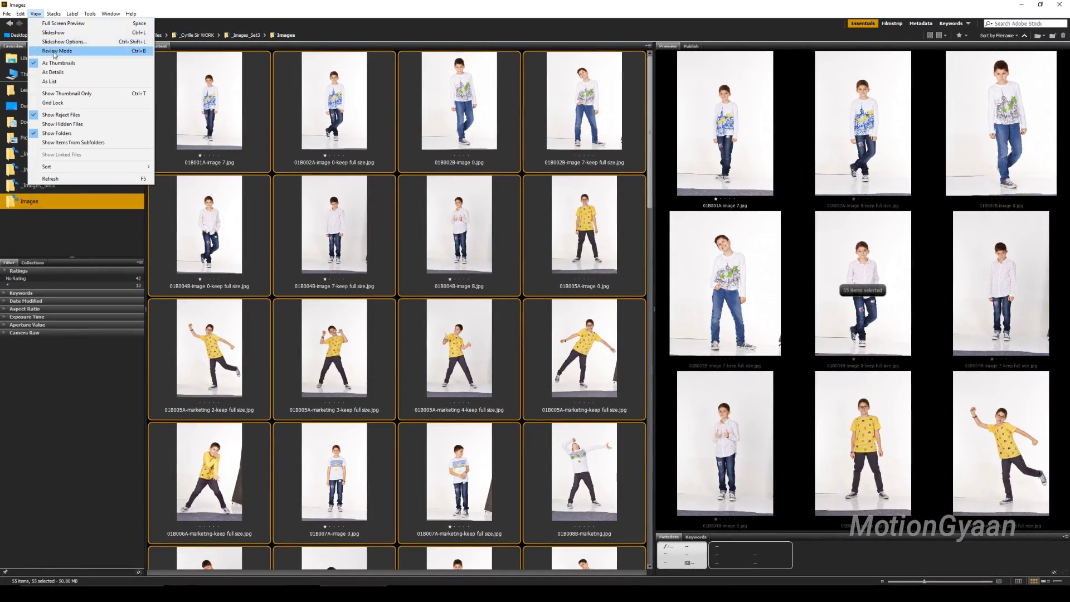
click(54, 51)
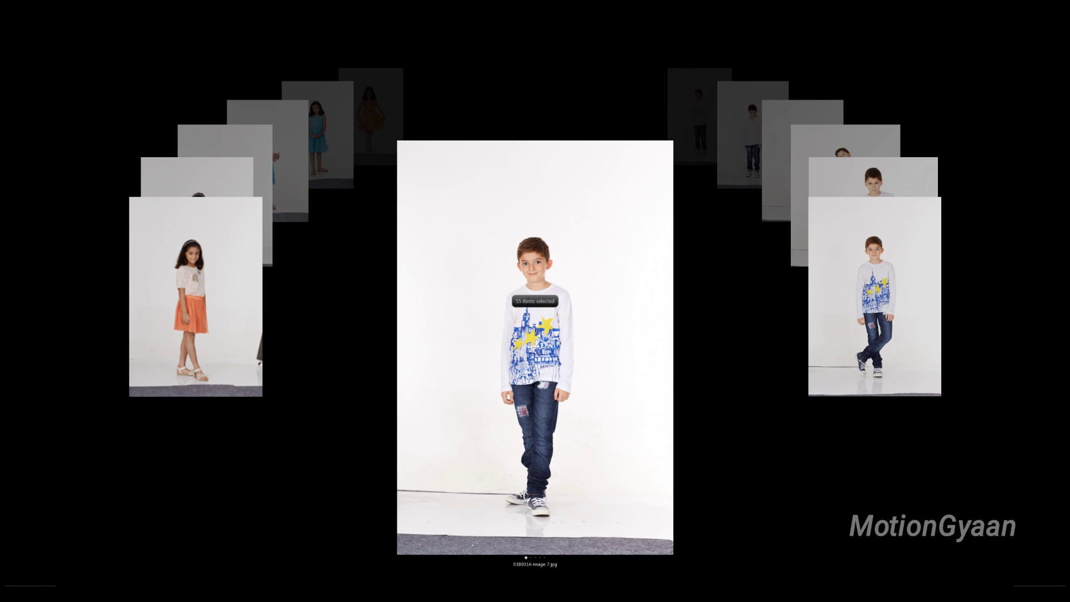
- Arrow through the carousel past the white-shirt, yellow-shirt and thumbs-up boys, keeping 11 picks, then exit
key(Right)
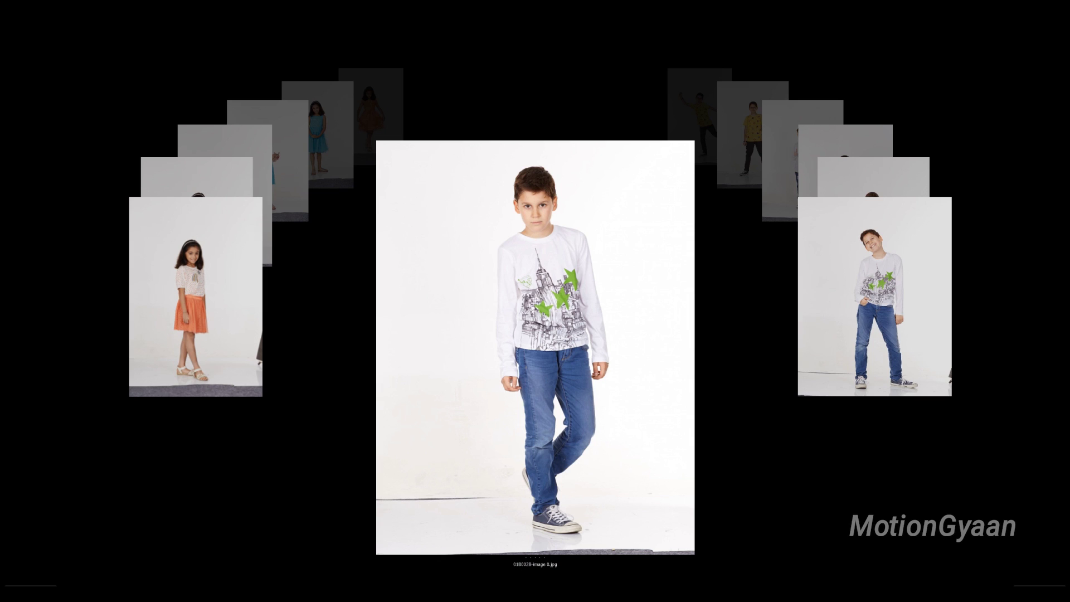
key(Right)
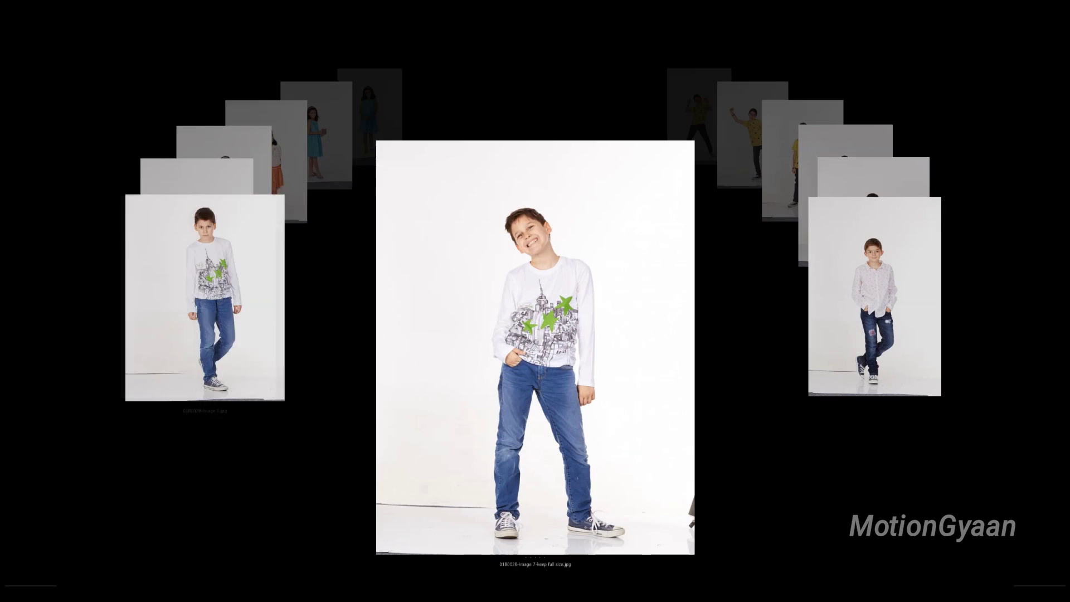
key(Right)
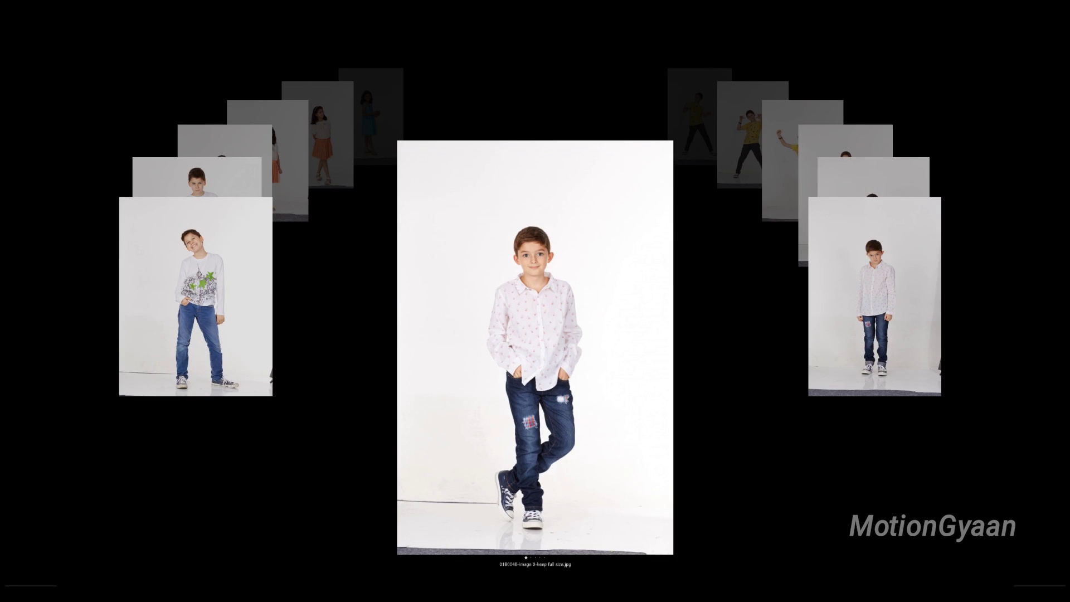
key(Right)
key(Right)
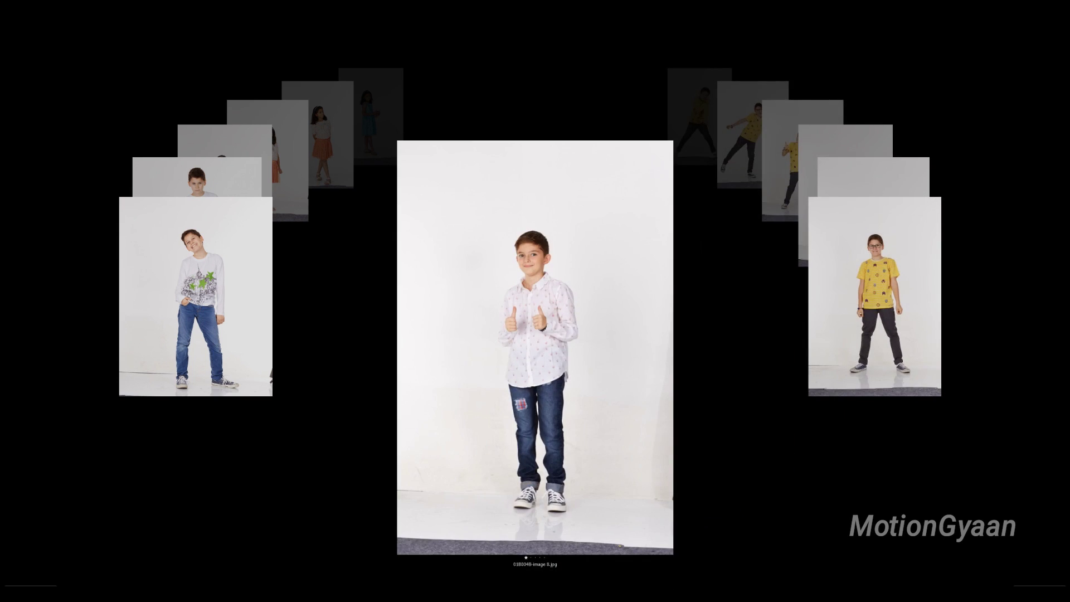
key(Right)
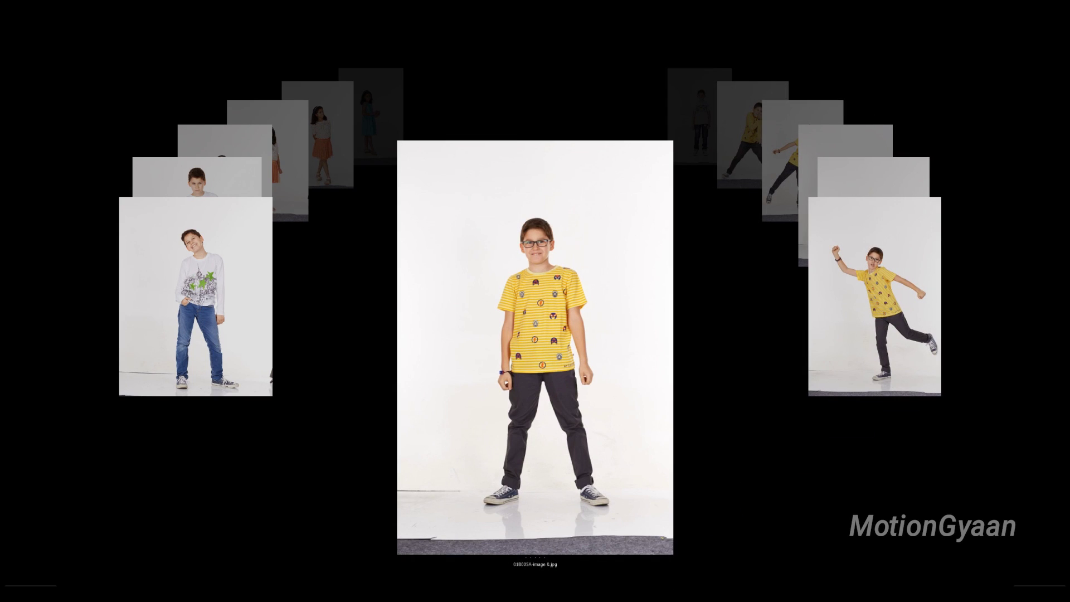
key(Right)
key(Right)
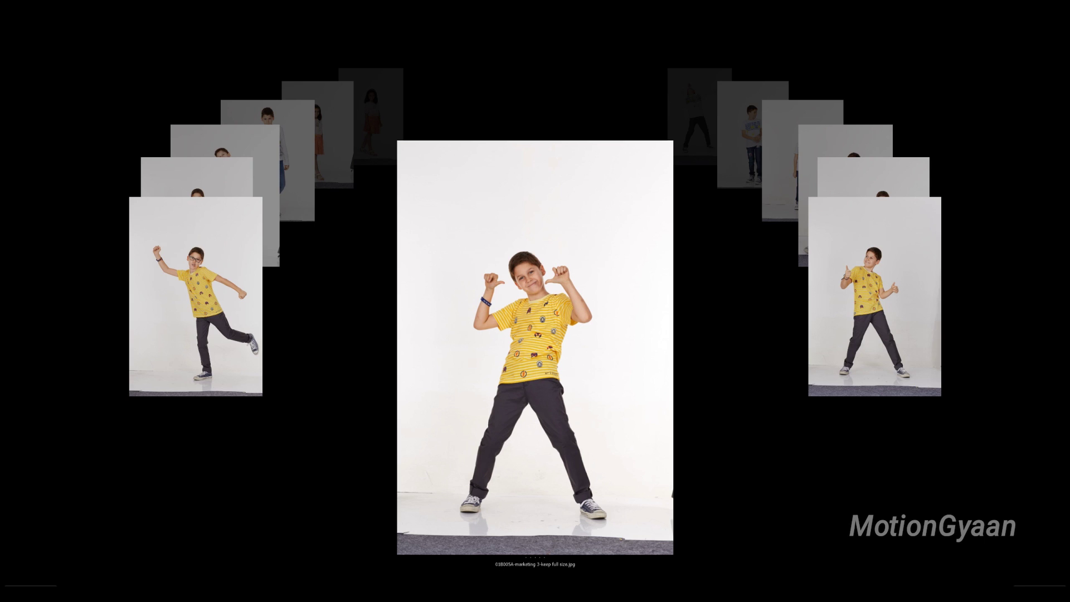
key(Left)
key(Left)
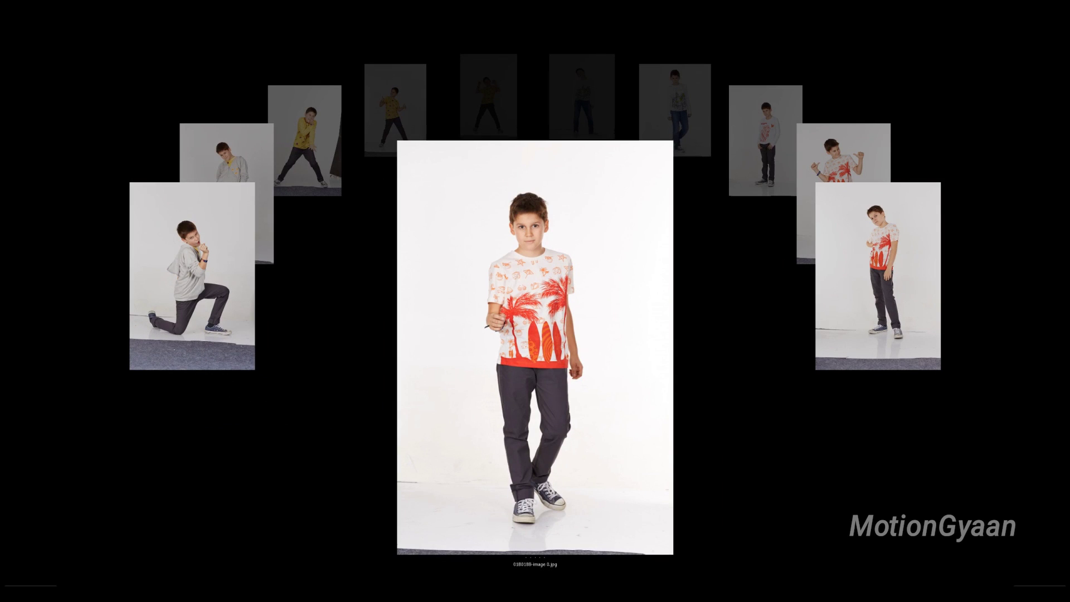
key(Escape)
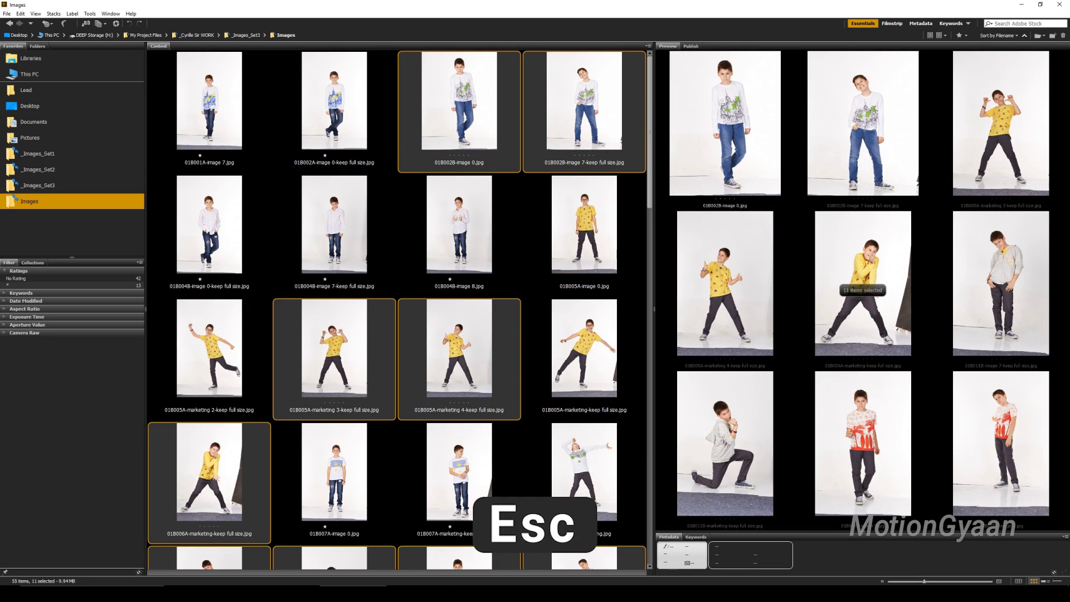
- Rate the 11 selected photos two stars with Ctrl+2
scroll(486, 236, down, 2)
scroll(519, 290, down, 1)
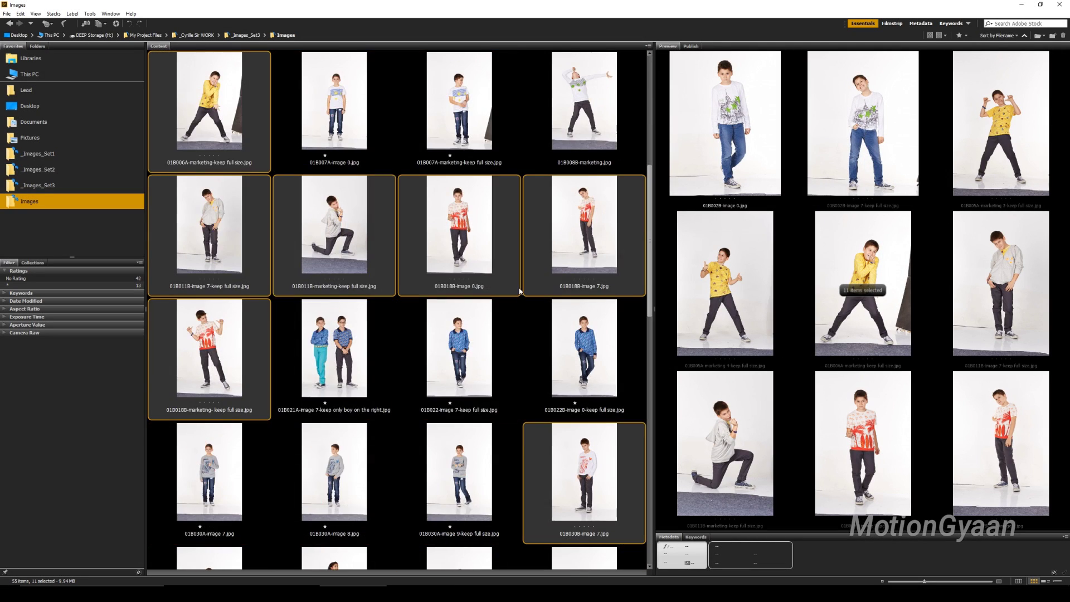
scroll(519, 290, down, 2)
scroll(518, 290, up, 4)
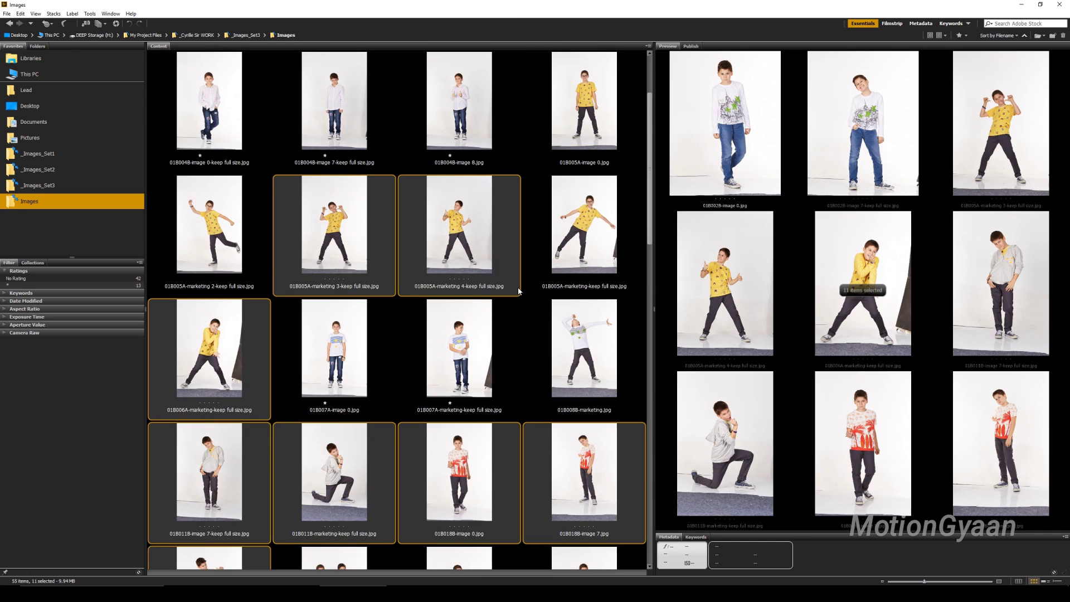
key(ctrl+2)
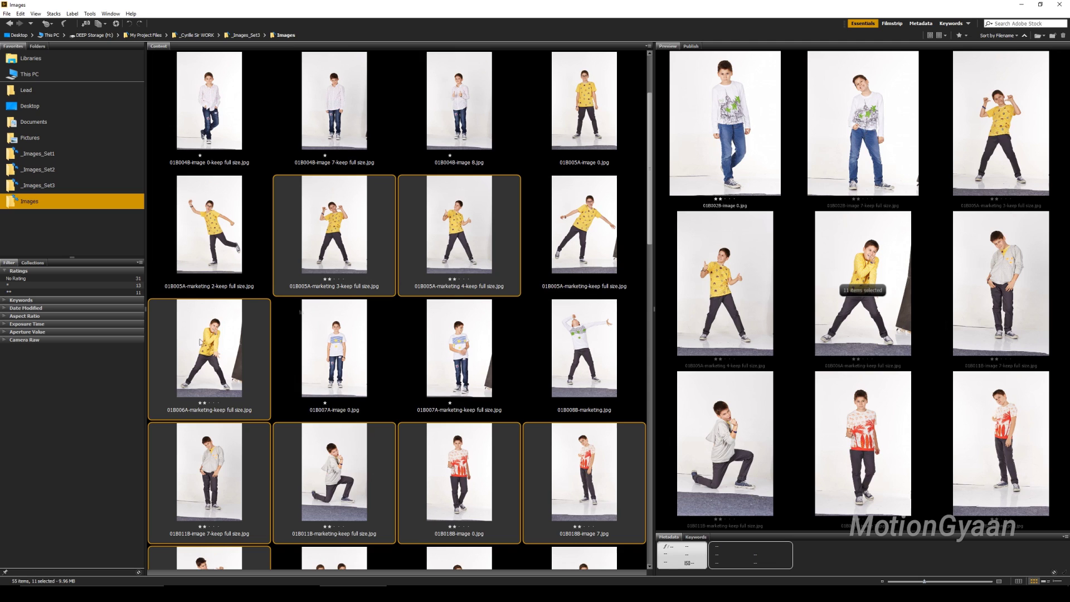
- Filter to two-star photos and preview the grey-shirt, thumbs-up, kneeling, palm-tree and yellow-sweater boys
click(12, 293)
click(538, 474)
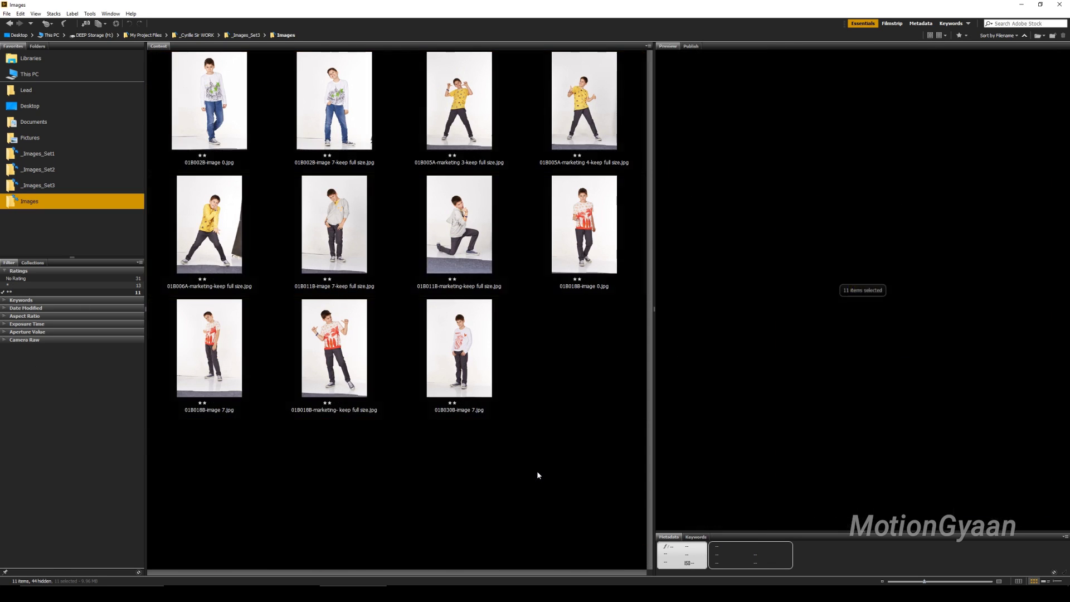
click(289, 222)
click(457, 133)
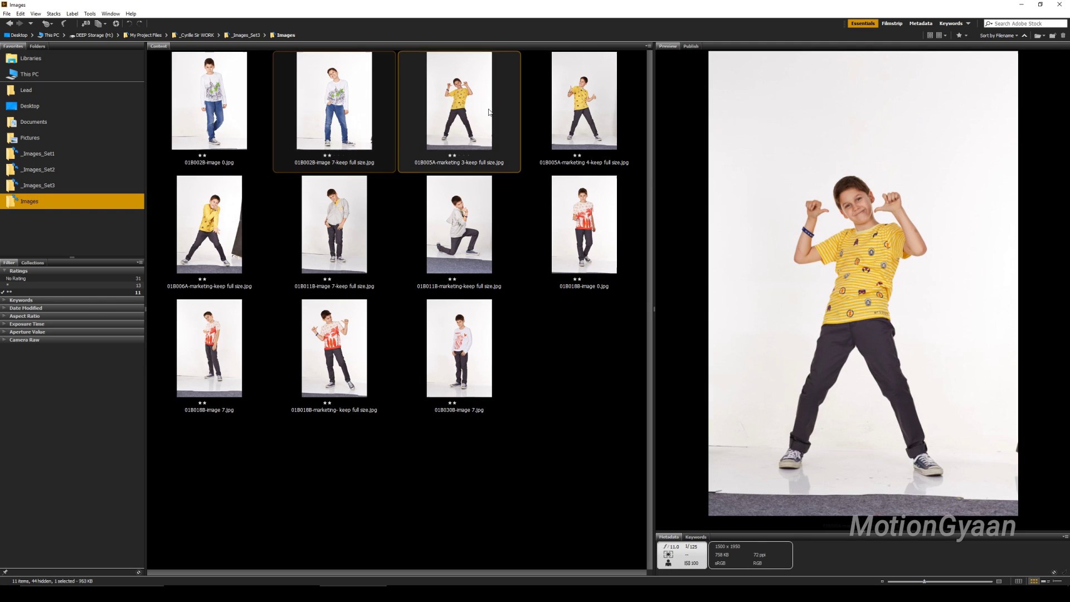
click(489, 190)
click(574, 142)
click(558, 201)
click(446, 200)
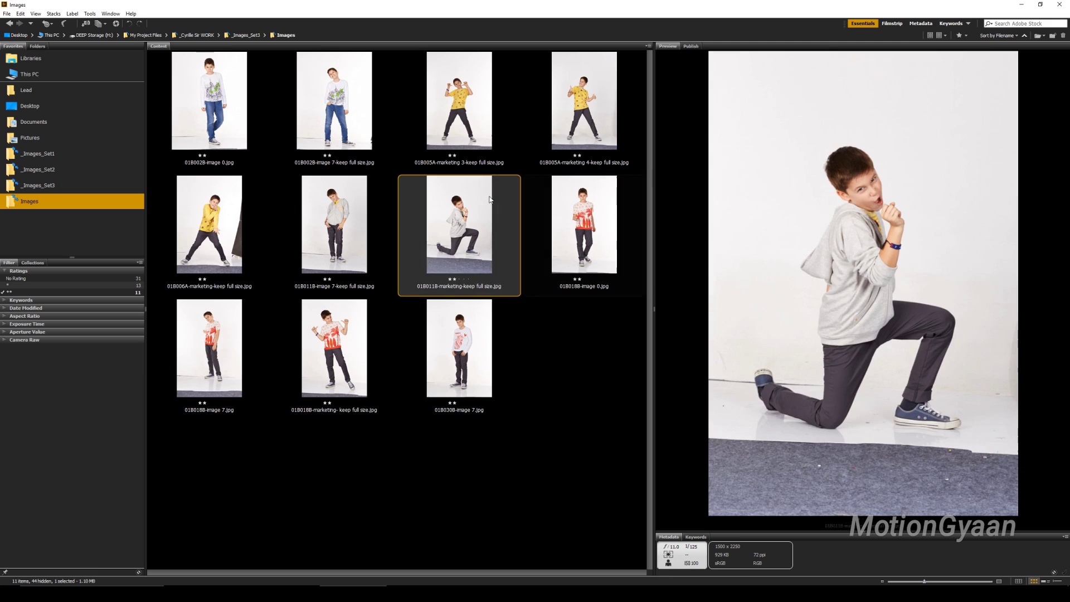
click(341, 199)
click(236, 193)
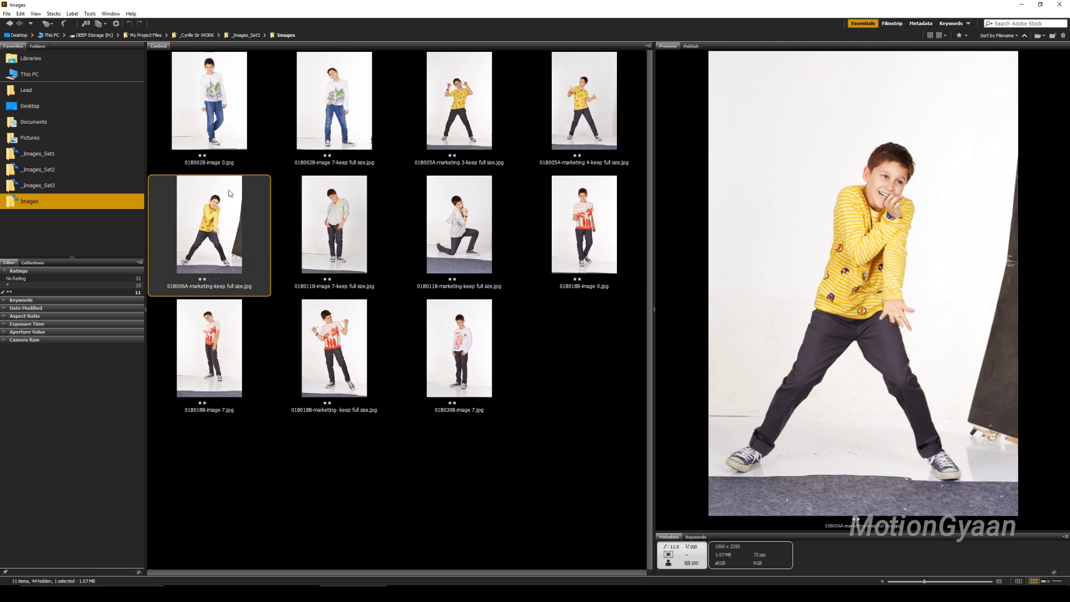
- Show the 13 one-star photos, preview the striped-shirt boy, toggle two-star, then clear rating filters
click(11, 292)
click(352, 204)
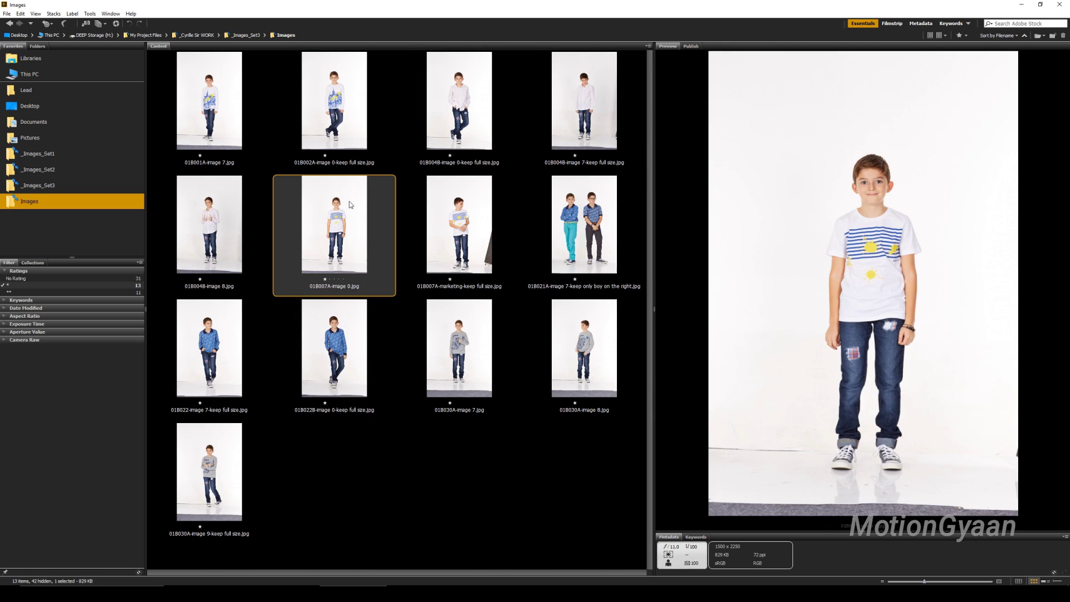
click(12, 285)
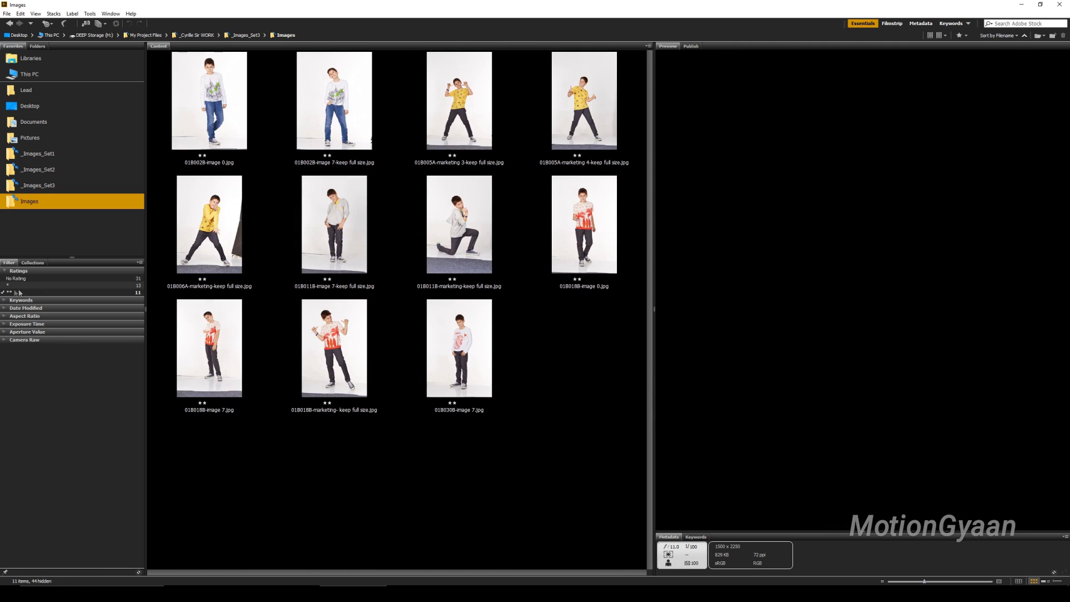
click(473, 215)
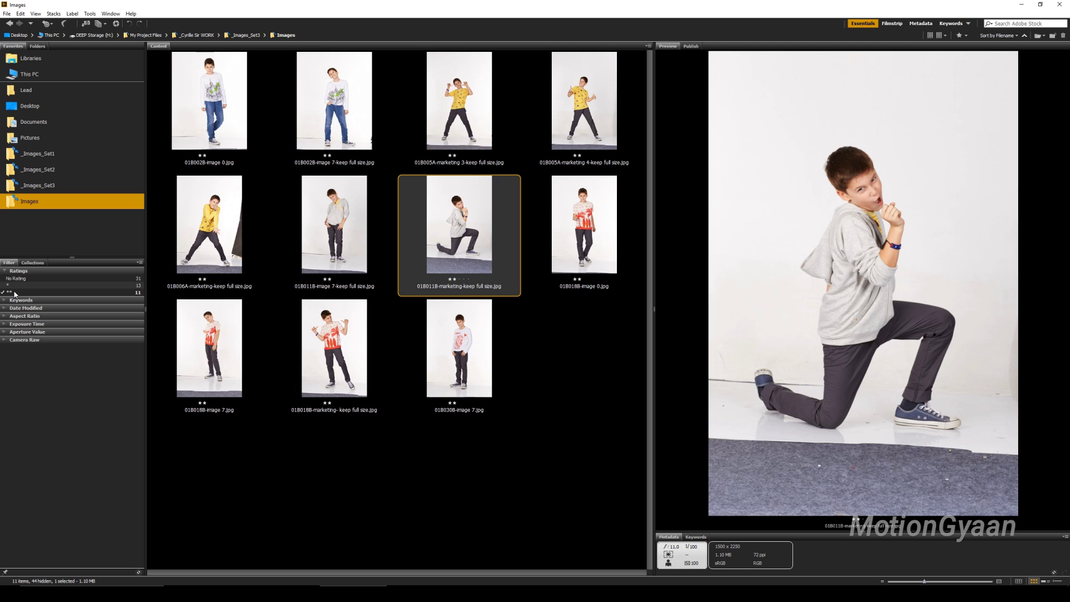
click(9, 292)
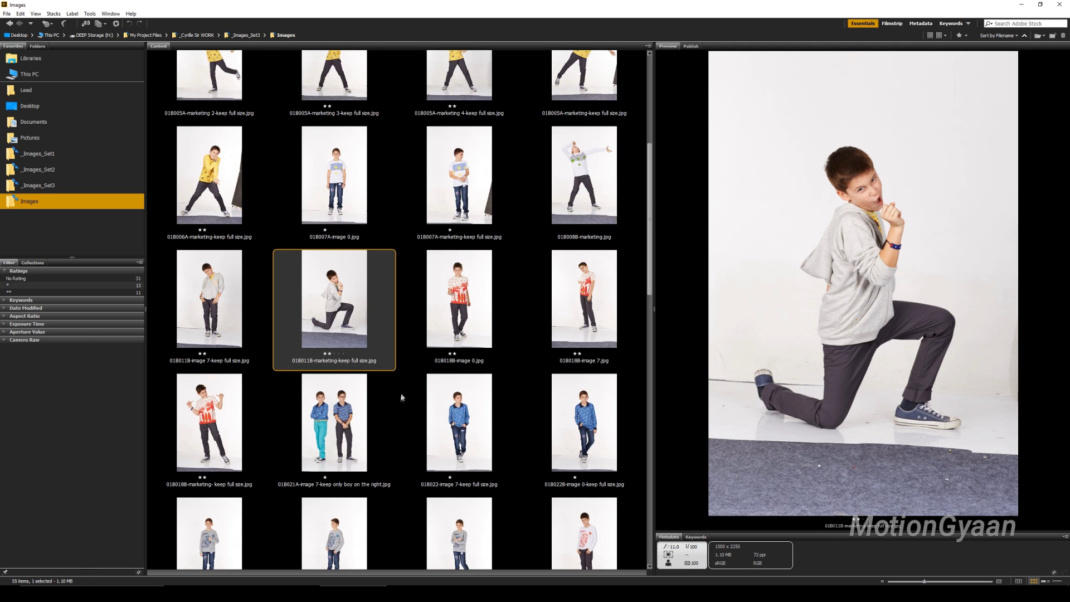
- Scroll through the full grid and select all 55 photos
scroll(531, 310, down, 5)
scroll(531, 310, down, 2)
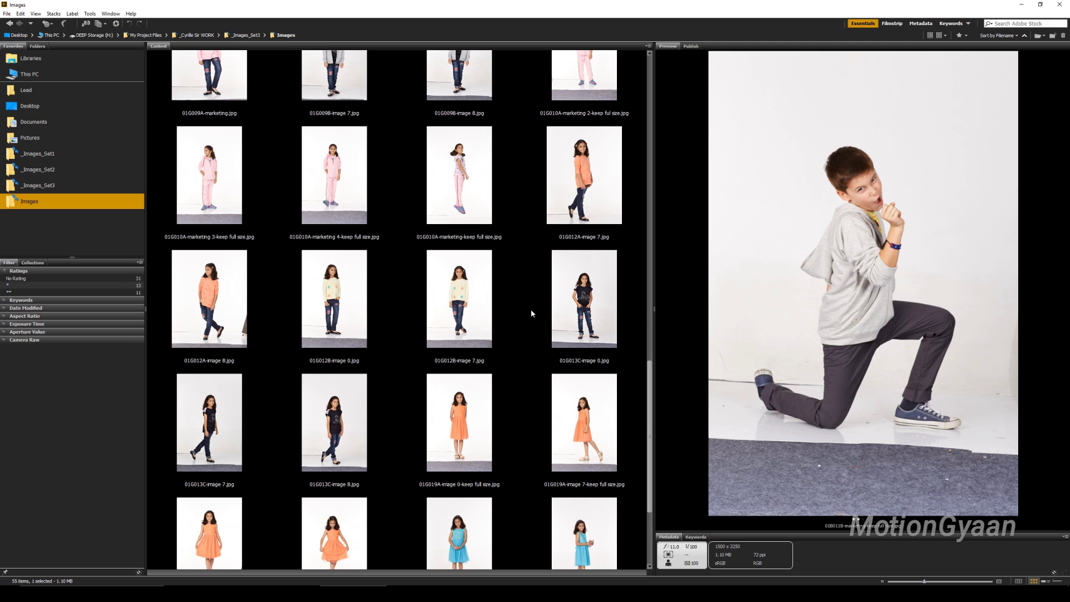
scroll(531, 313, up, 2)
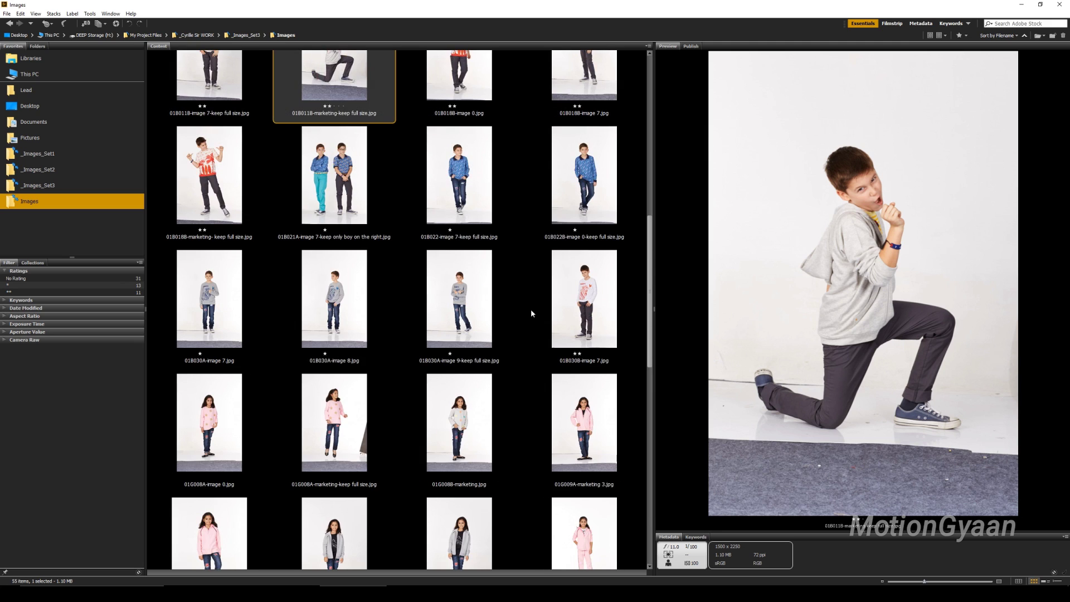
scroll(531, 314, up, 2)
scroll(530, 313, up, 3)
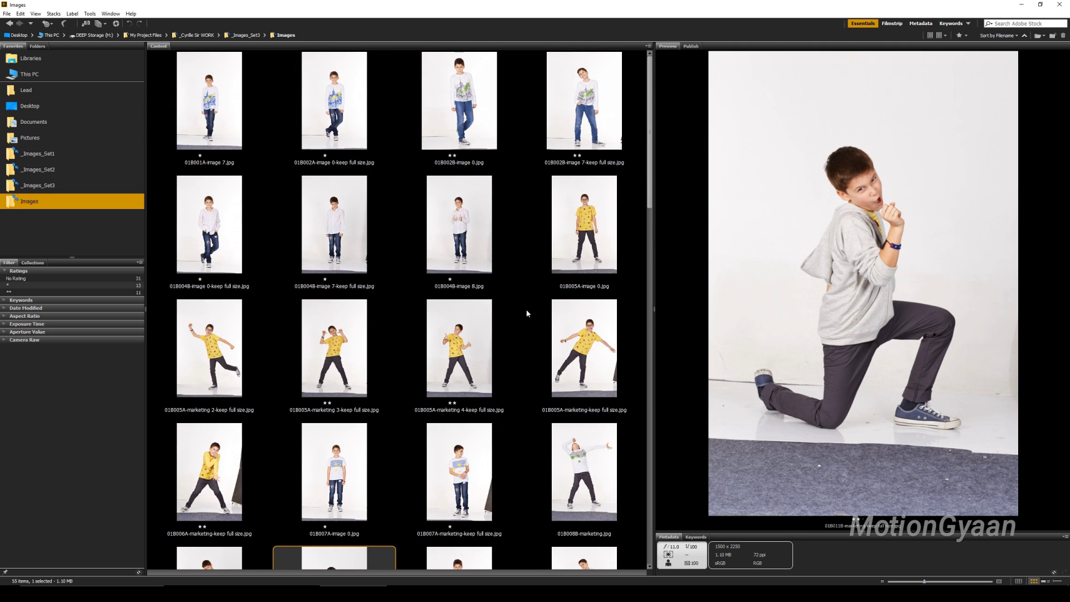
key(ctrl+a)
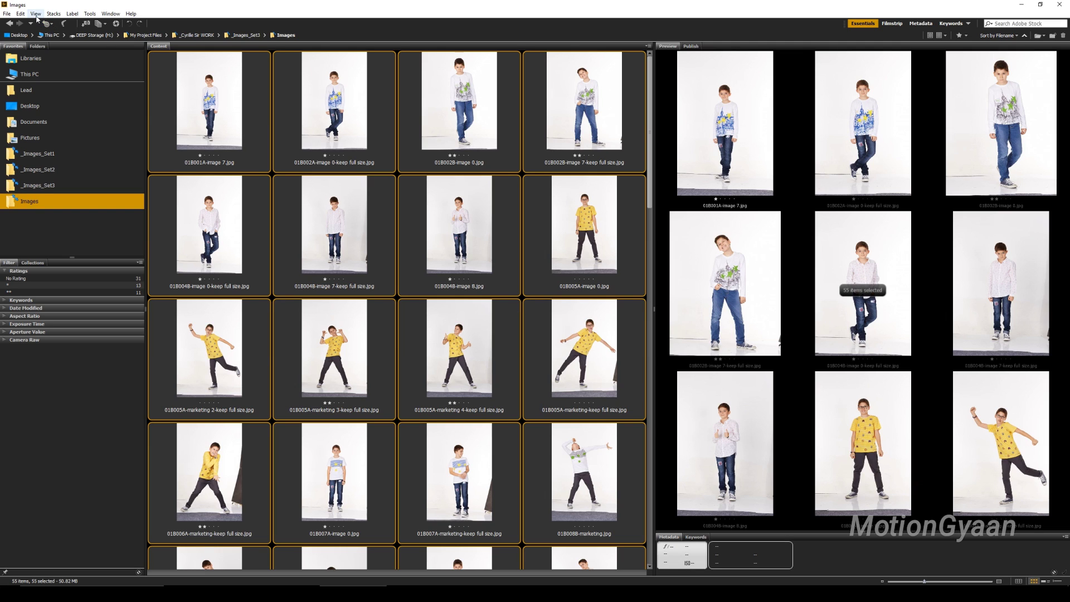
- Reopen the photos in Review Mode, arrow forward twice, and exit with 27 picks selected
click(35, 13)
click(56, 50)
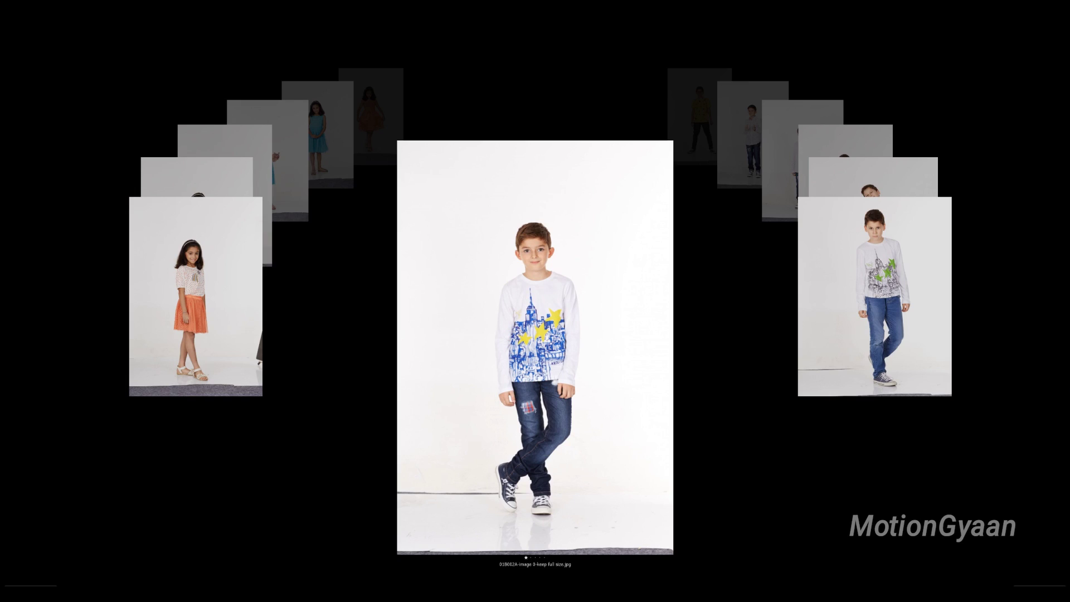
key(Right)
key(Right)
key(Right)
key(Right)
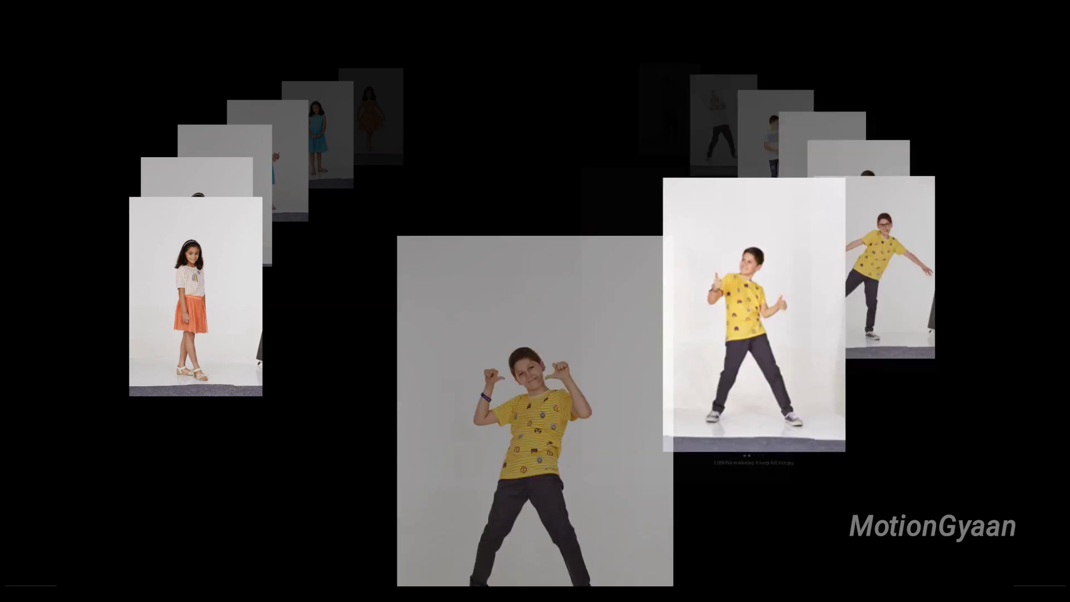
key(Right)
key(Right)
key(Right)
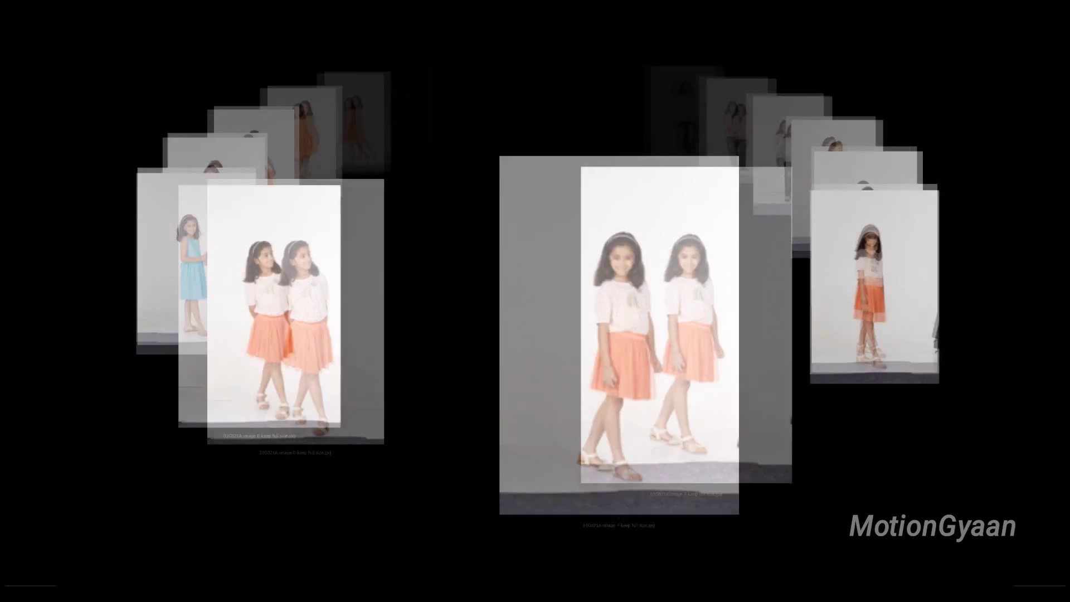
key(Escape)
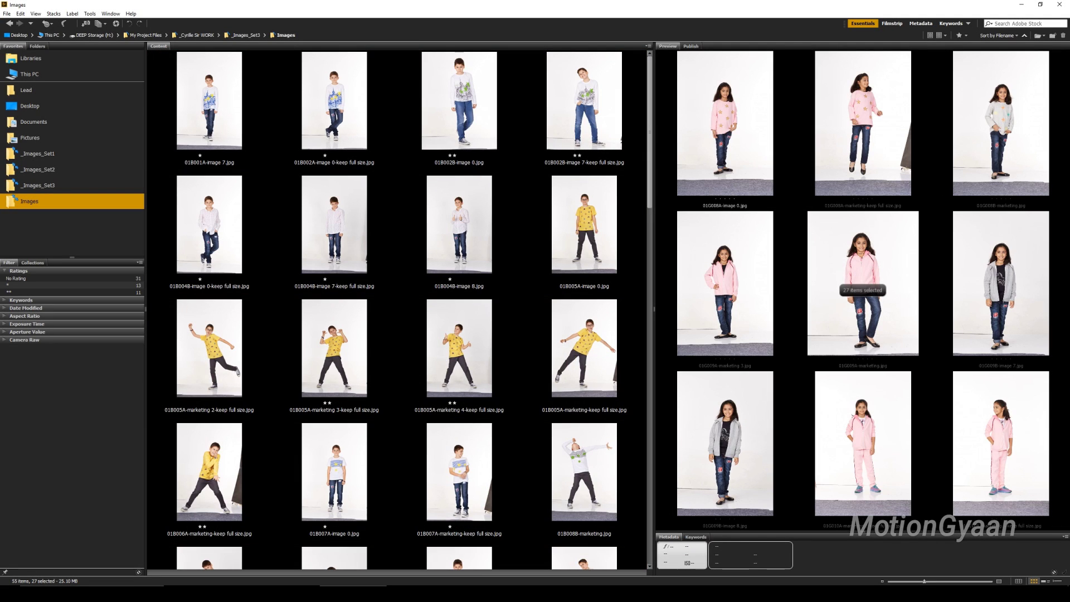
- Rate the 27 selected girls' photos three stars with Ctrl+3
scroll(473, 289, down, 4)
scroll(474, 288, down, 3)
scroll(474, 289, down, 3)
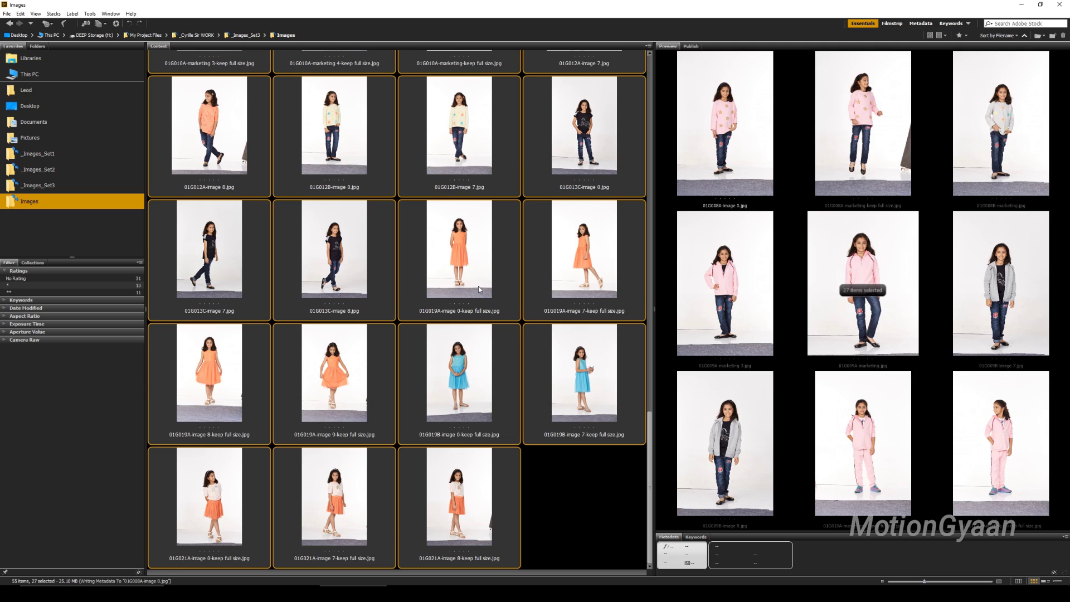
key(ctrl+3)
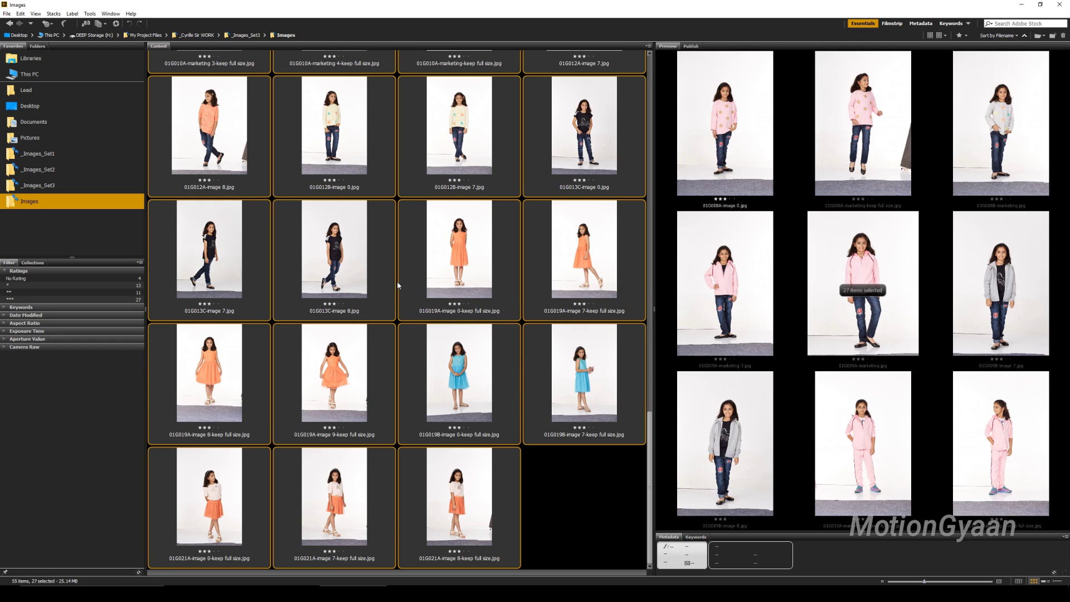
- Browse the one-star group (two boys photo), the two-star group, then the three-star photos
click(19, 284)
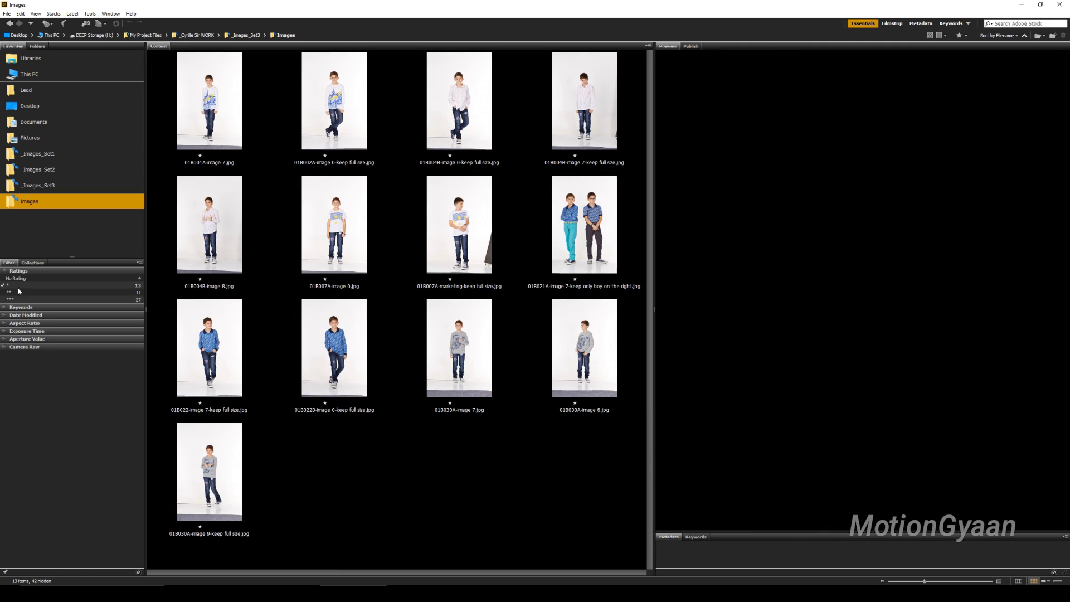
click(581, 194)
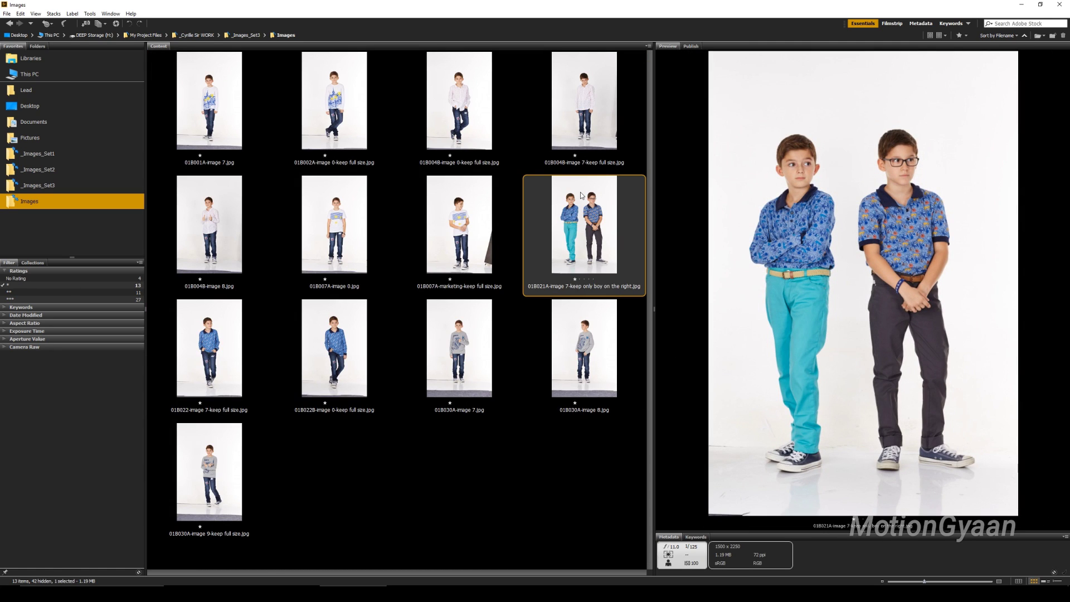
click(22, 291)
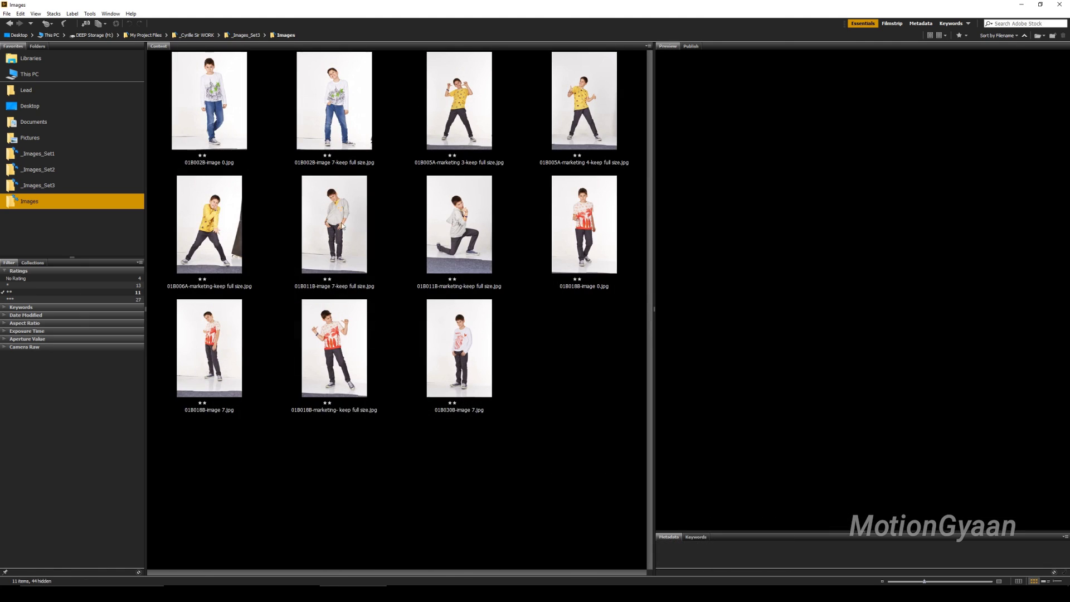
click(390, 217)
click(15, 290)
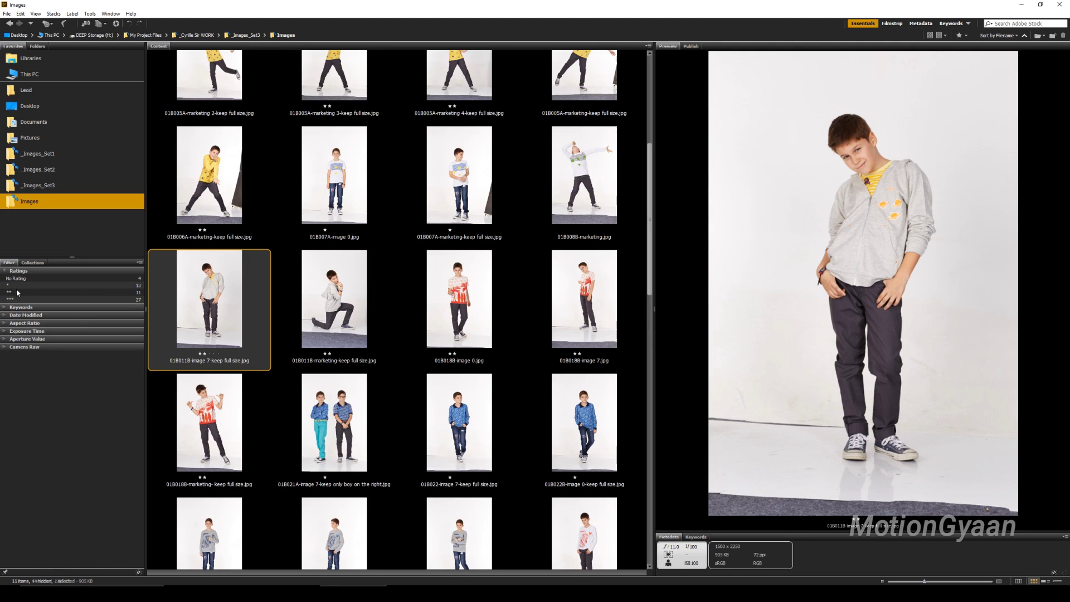
click(333, 290)
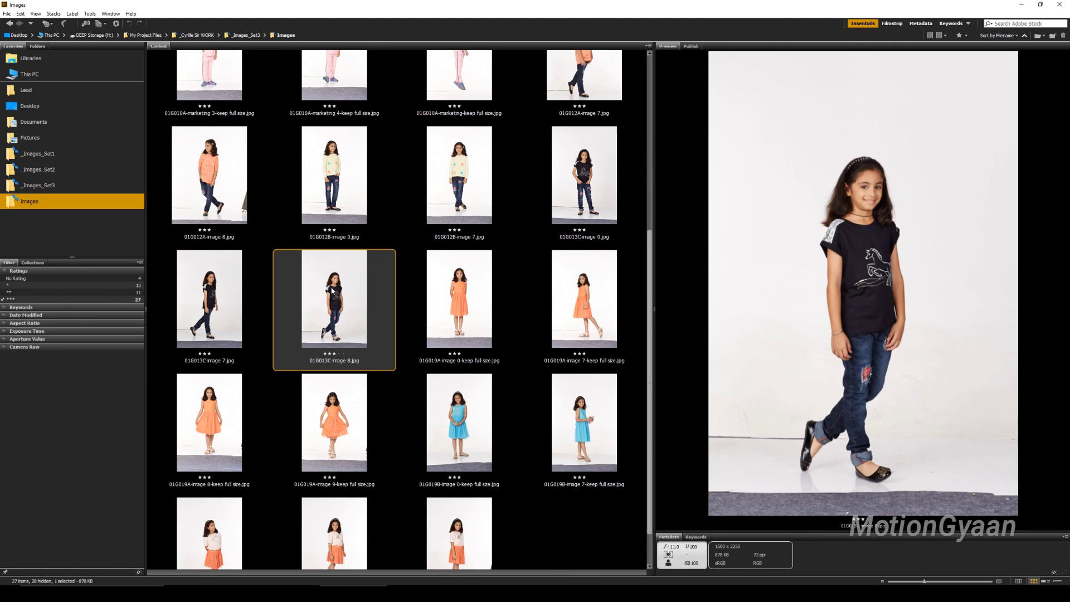
scroll(398, 279, up, 4)
scroll(397, 279, up, 1)
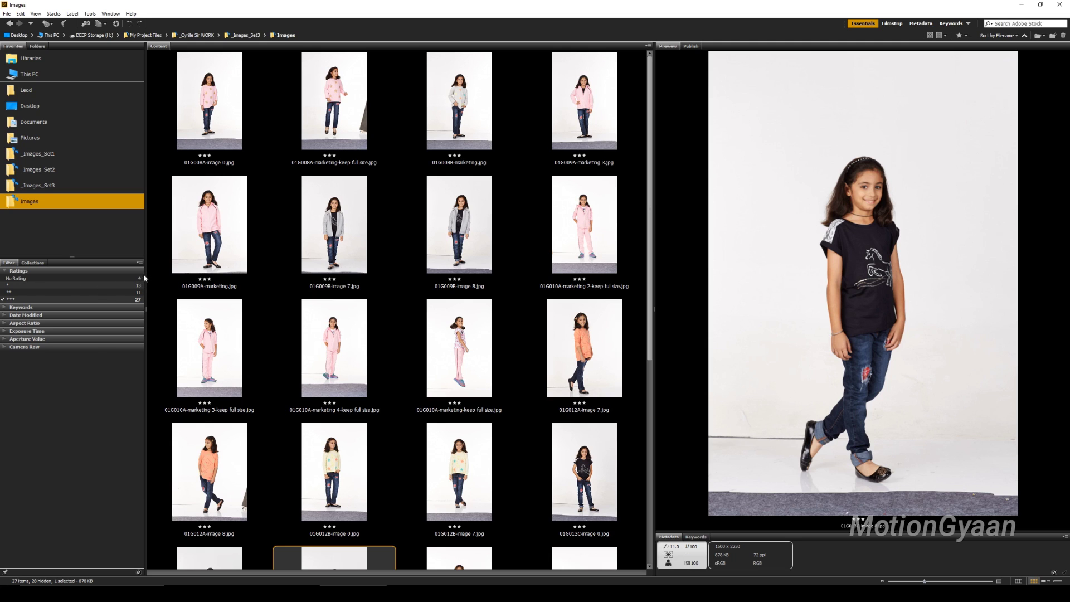
- Filter to the 4 unrated photos, preview the first and third, and widen the preview panel
click(22, 299)
click(50, 279)
click(226, 118)
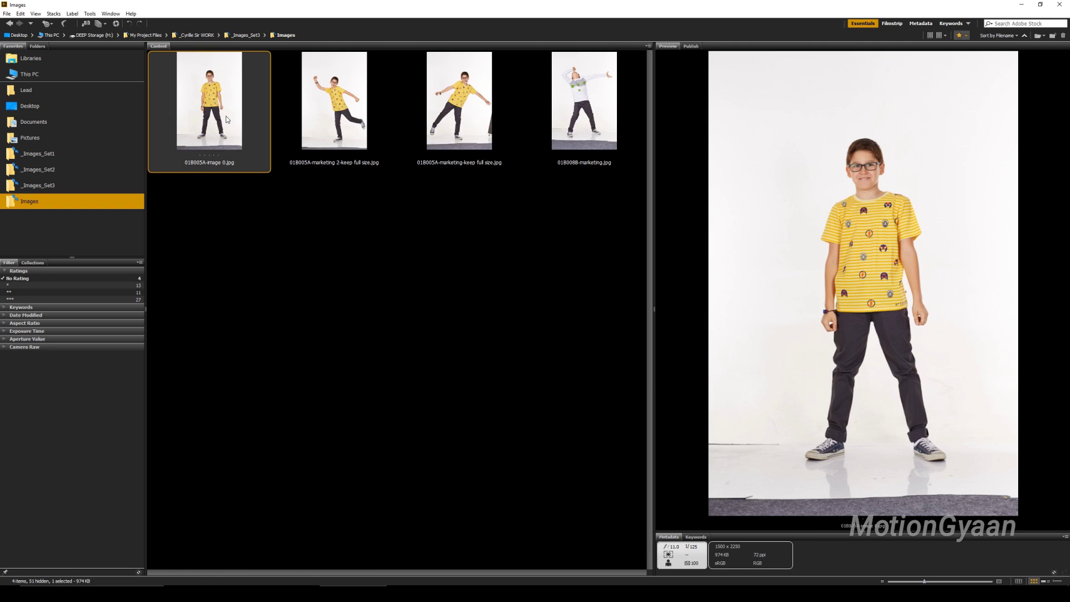
click(446, 165)
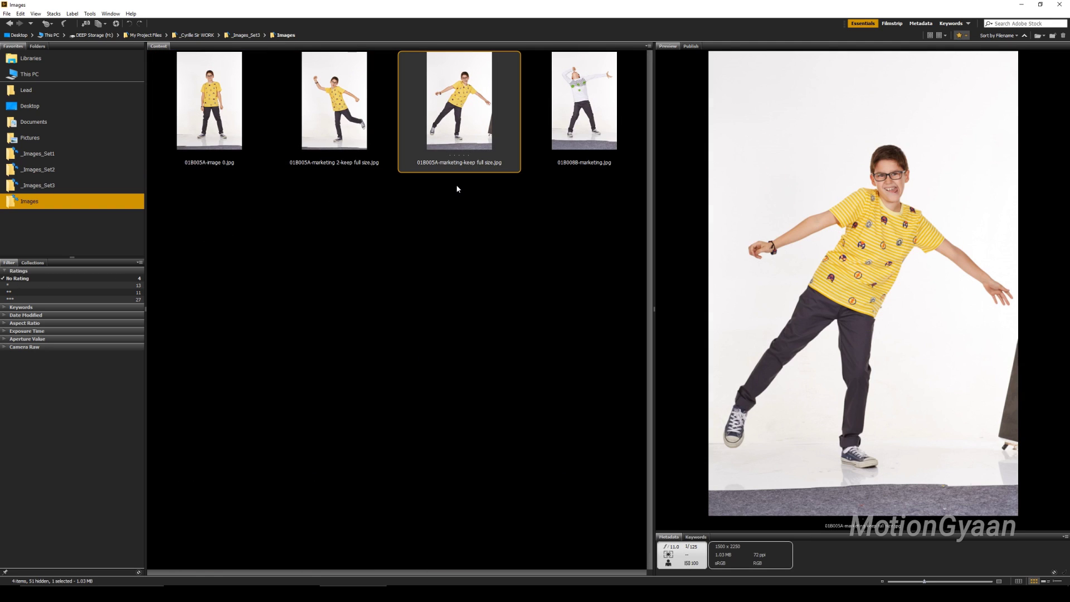
drag(651, 219, 619, 218)
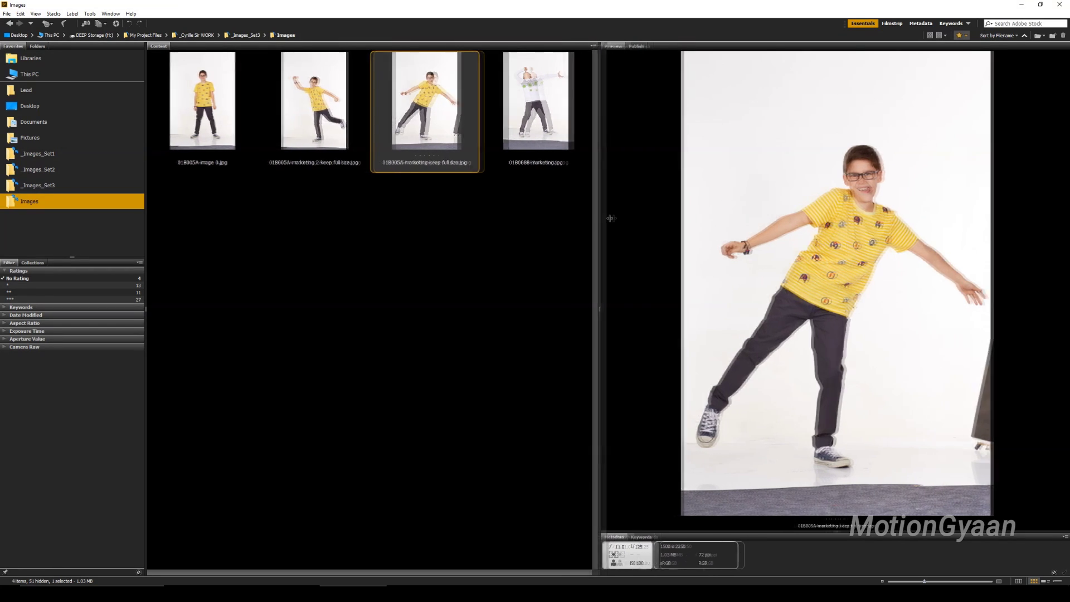
key(Left)
key(Left)
key(Right)
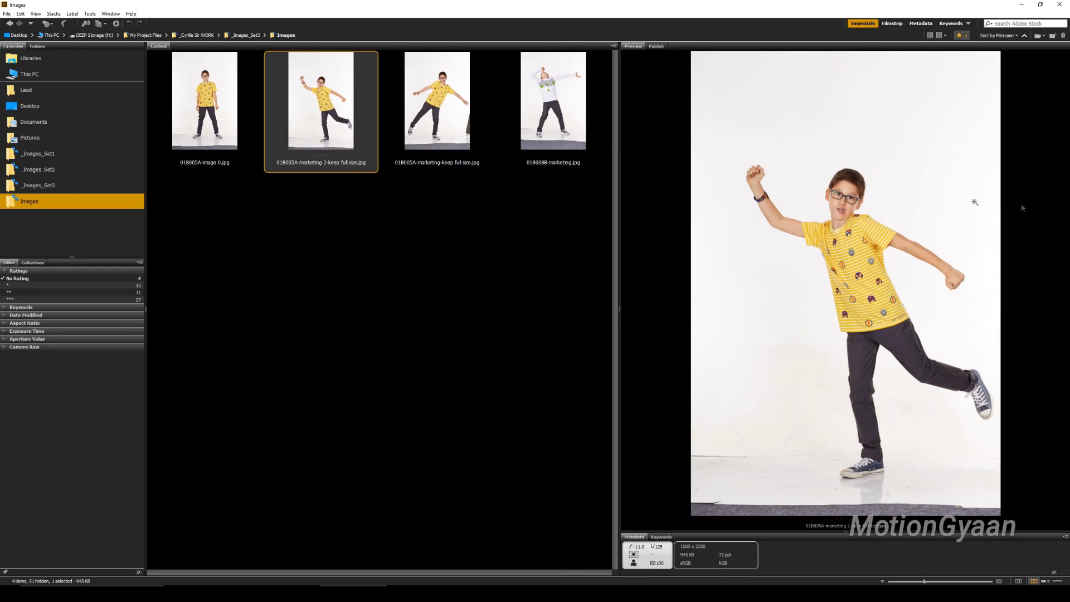
- Close the loupe and step between the white-shirt and yellow-shirt unrated photos
click(846, 199)
key(Right)
key(Right)
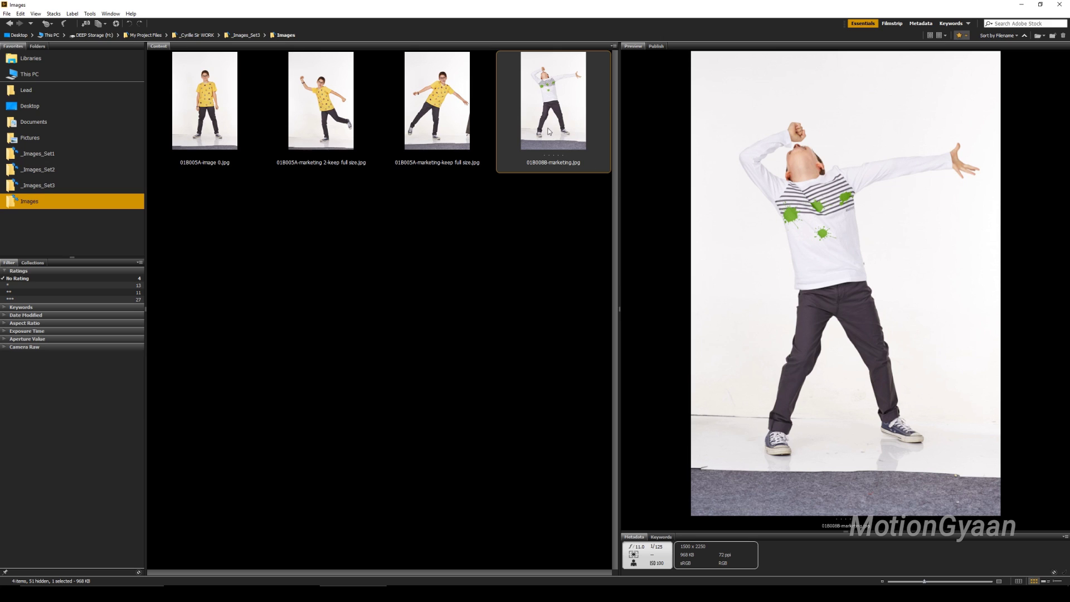
click(456, 121)
key(Left)
key(Left)
key(Right)
key(Right)
key(Right)
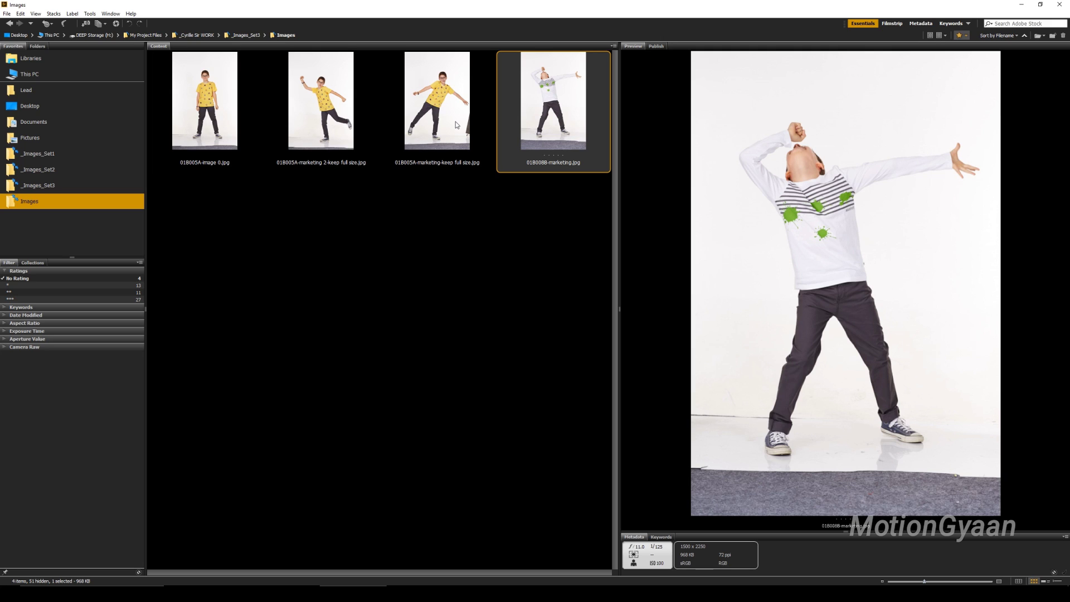
key(Left)
key(Left)
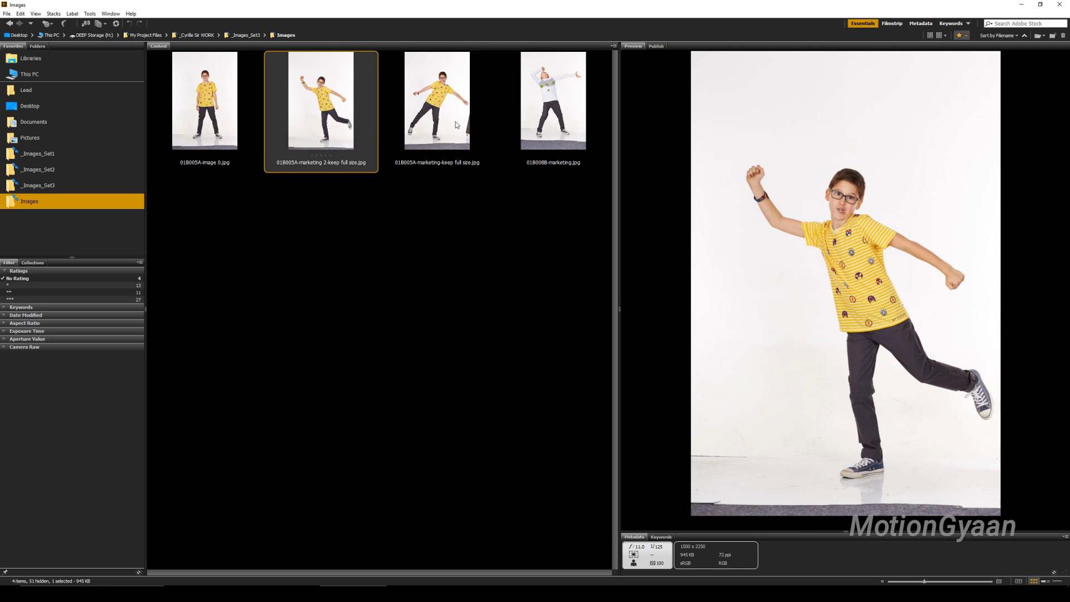
- Cycle the Ratings filter through one- and two-star, all, one-star, then unrated photos
click(16, 278)
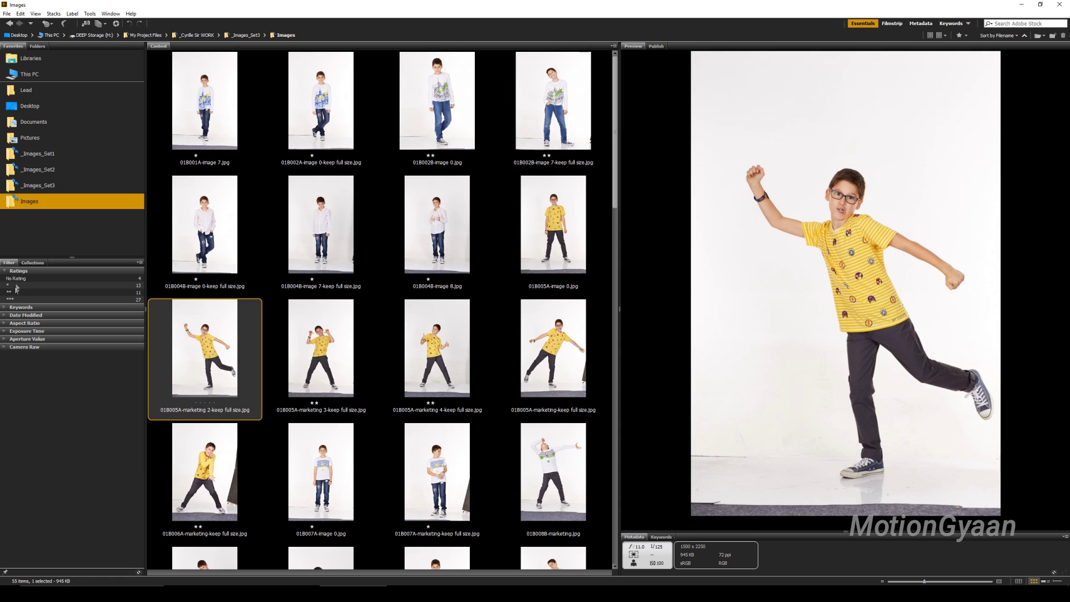
click(15, 292)
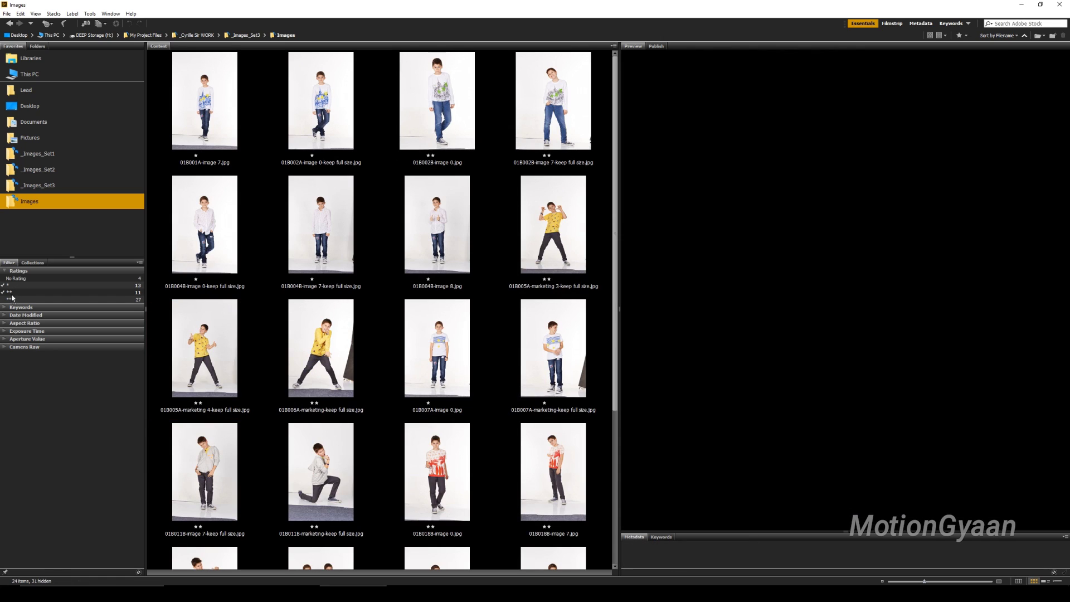
click(12, 292)
click(23, 285)
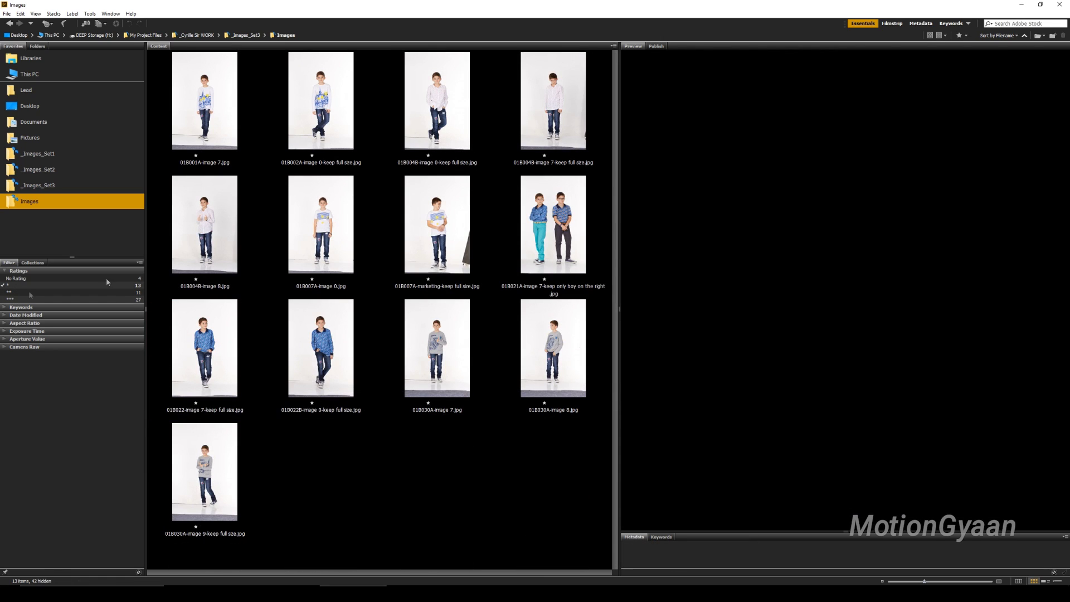
click(17, 278)
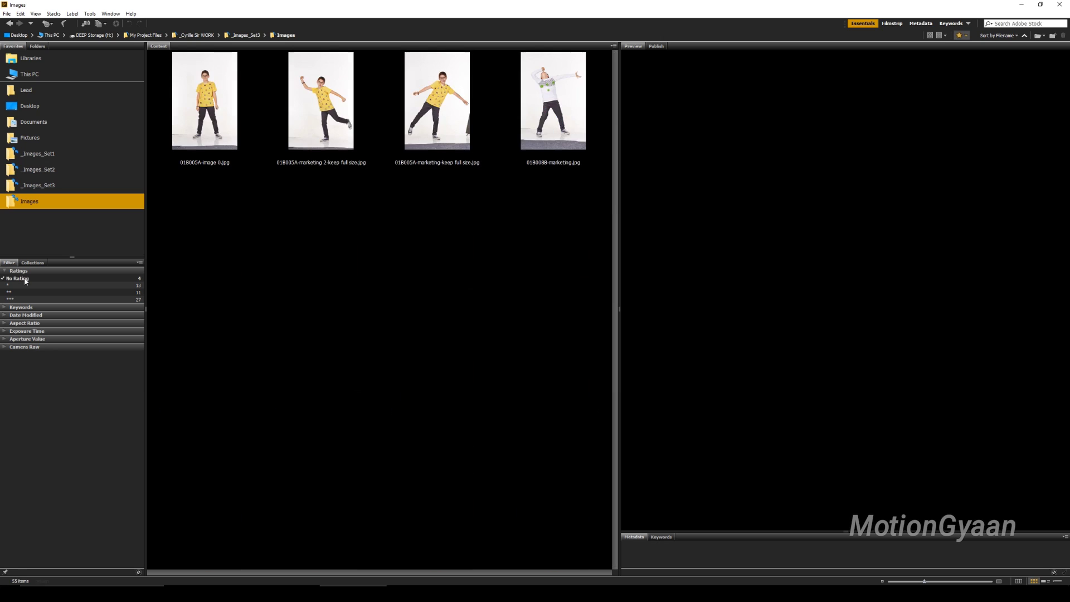
- Preview three unrated photos, then filter to two-star photos and preview the kneeling boy
click(350, 115)
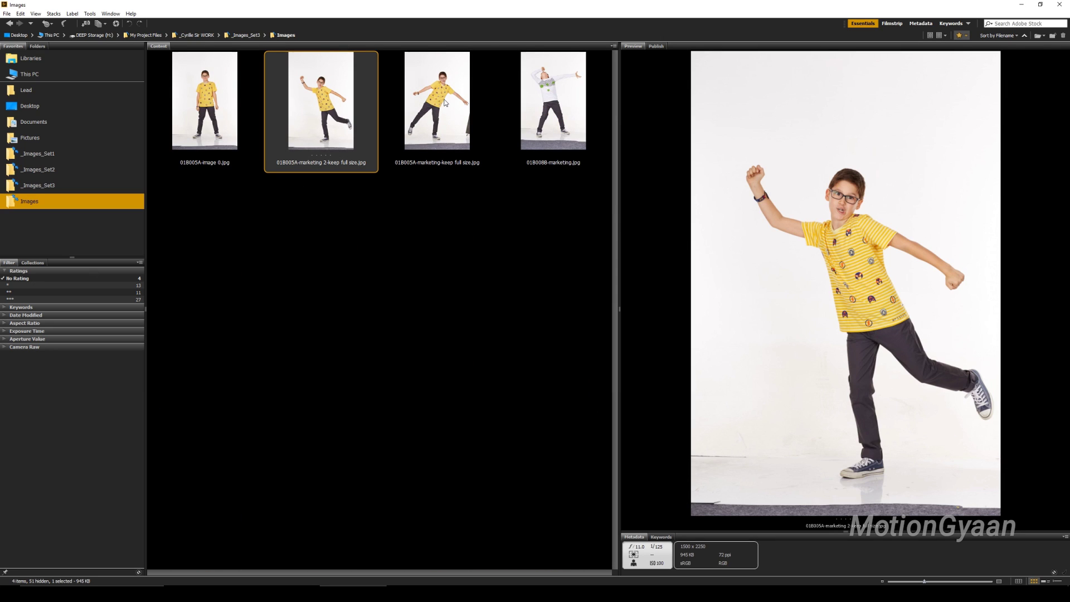
click(445, 103)
click(573, 98)
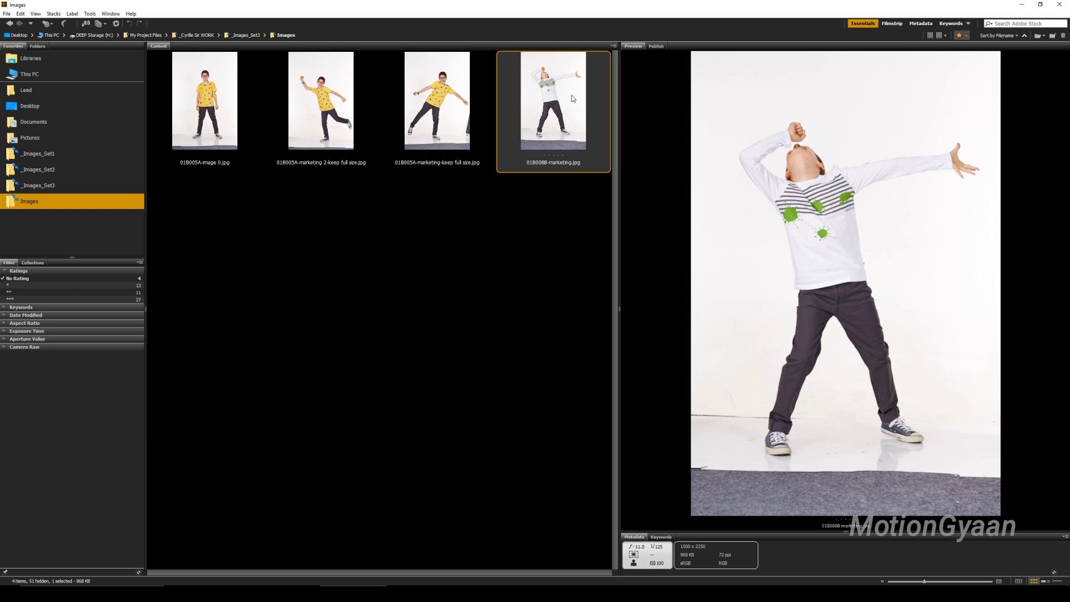
click(14, 292)
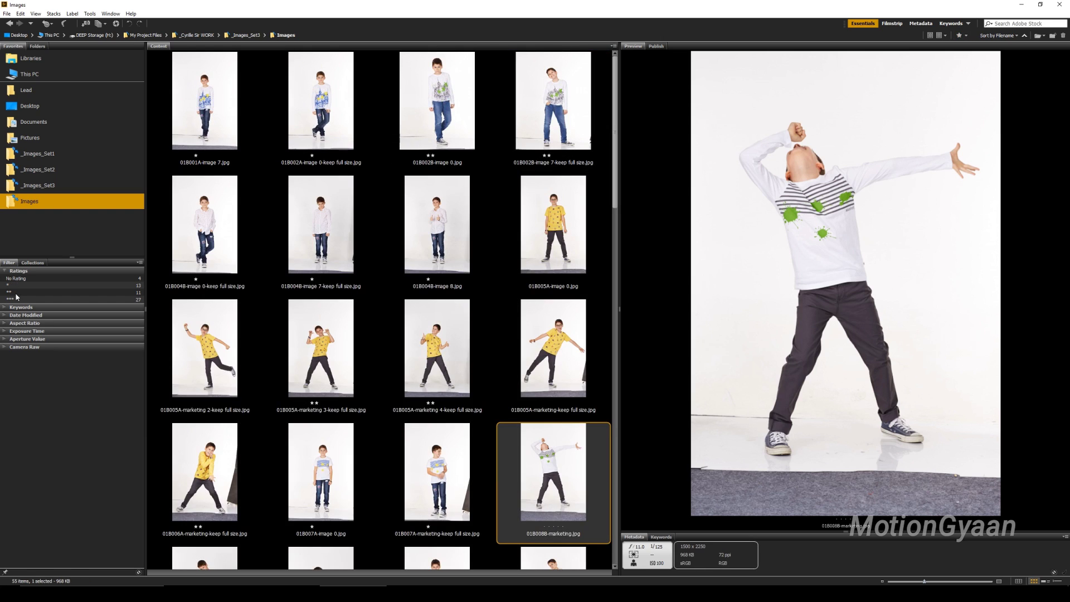
click(462, 211)
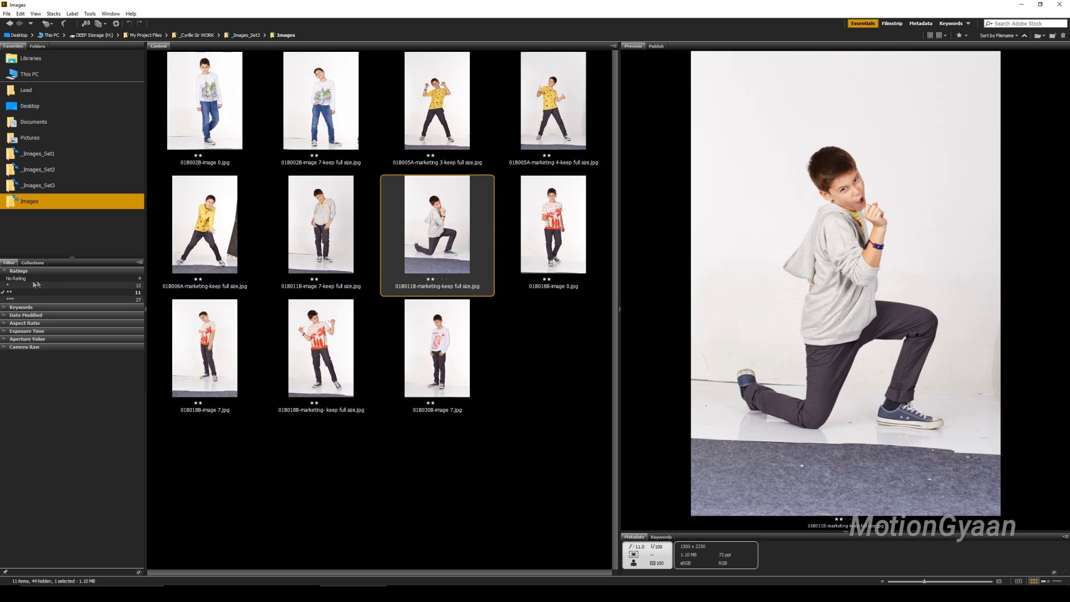
- Filter to one-star photos, preview the striped white t-shirt boy, then switch to two-star
click(48, 284)
click(462, 195)
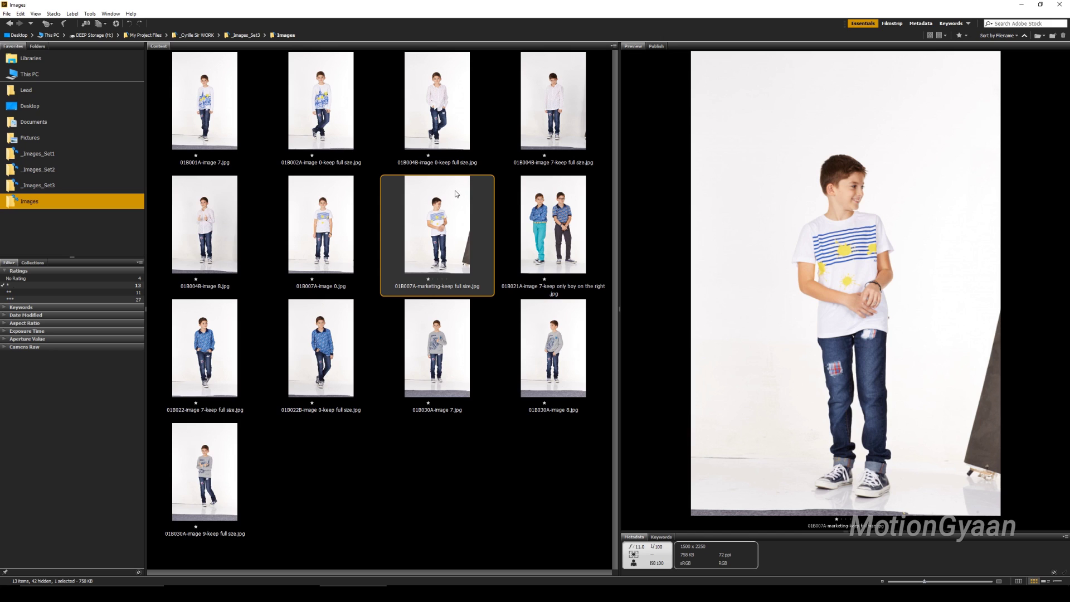
click(27, 292)
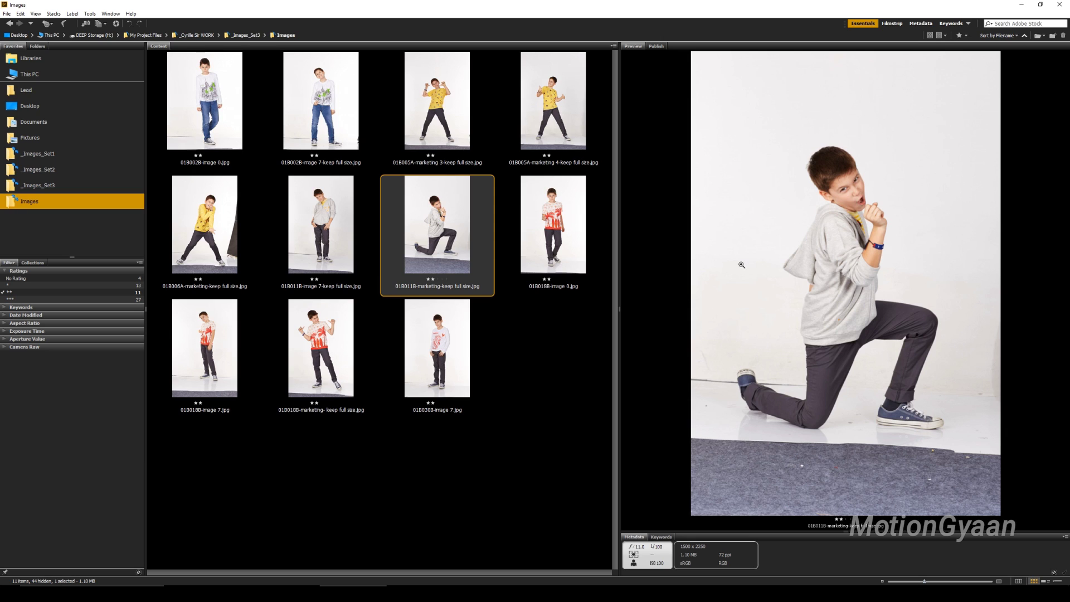
- Clear the rating filter to show all 55 photos, preview two, and go back a folder
click(16, 293)
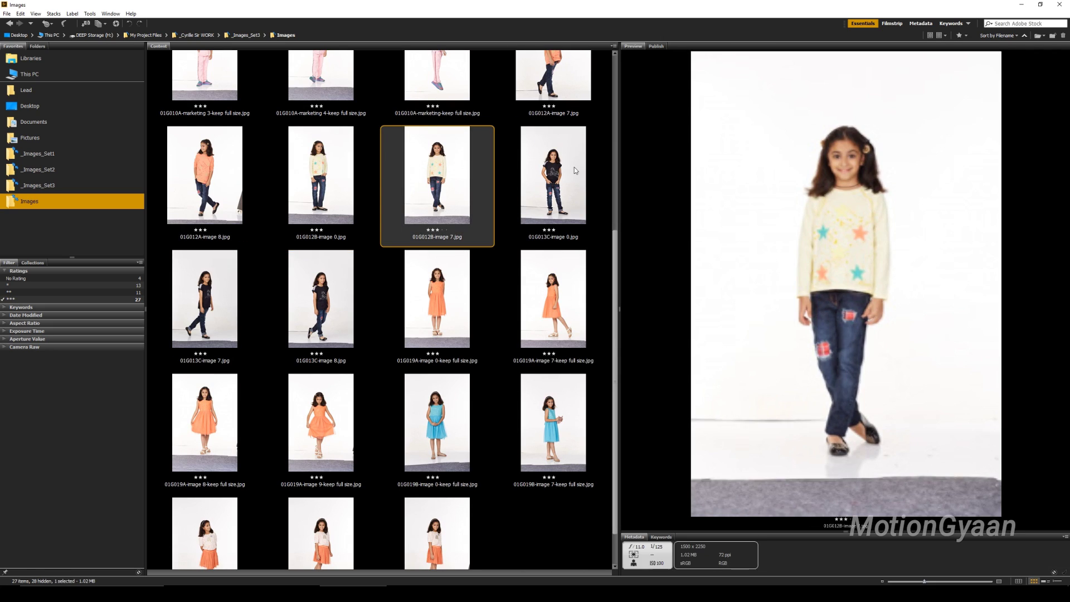
click(574, 166)
scroll(558, 178, up, 2)
scroll(555, 184, up, 1)
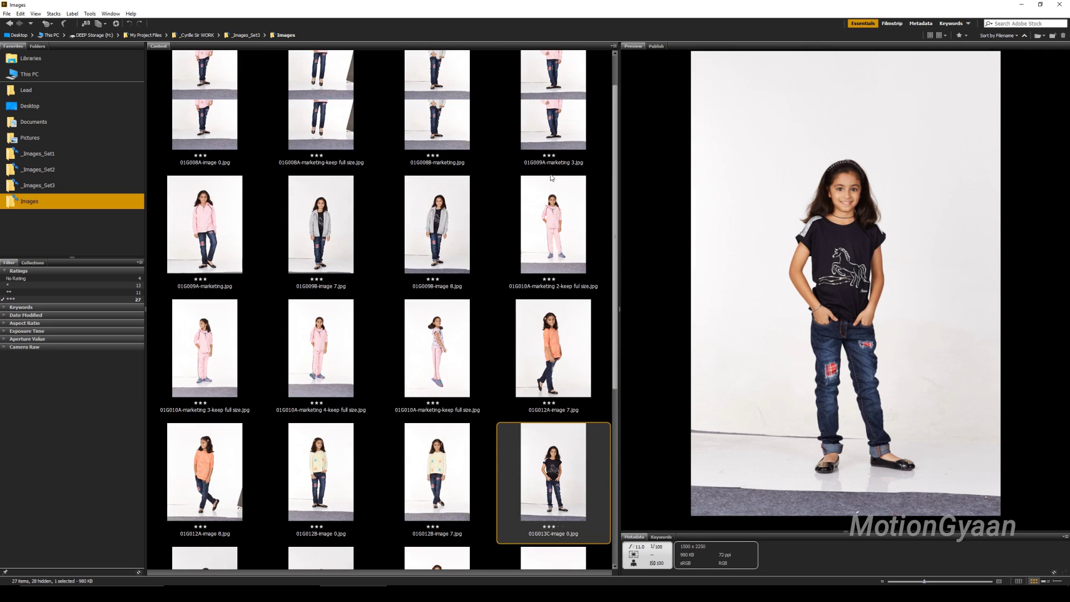
click(557, 194)
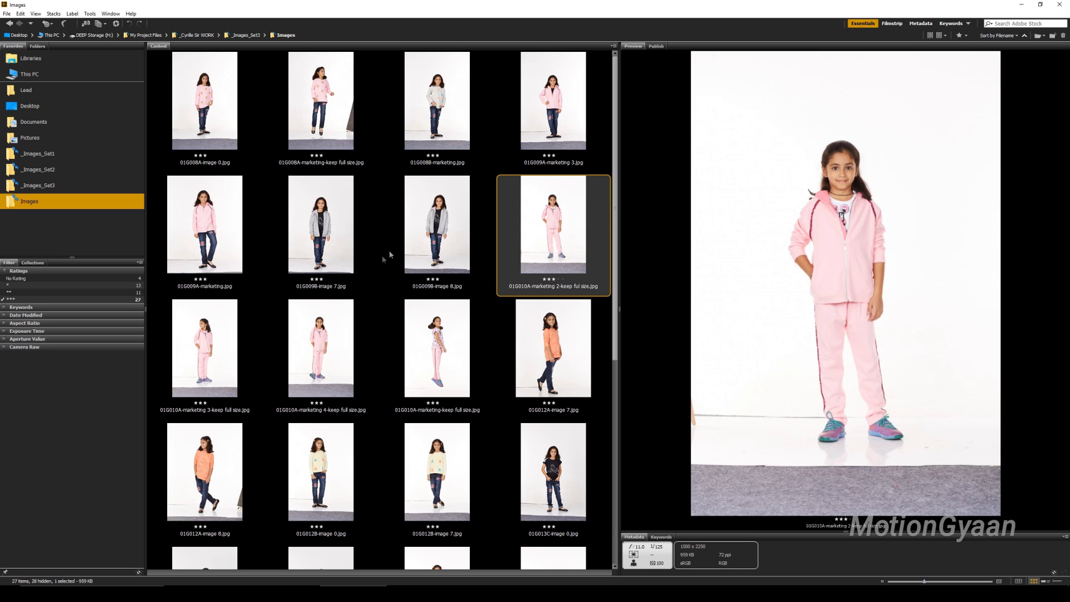
click(9, 24)
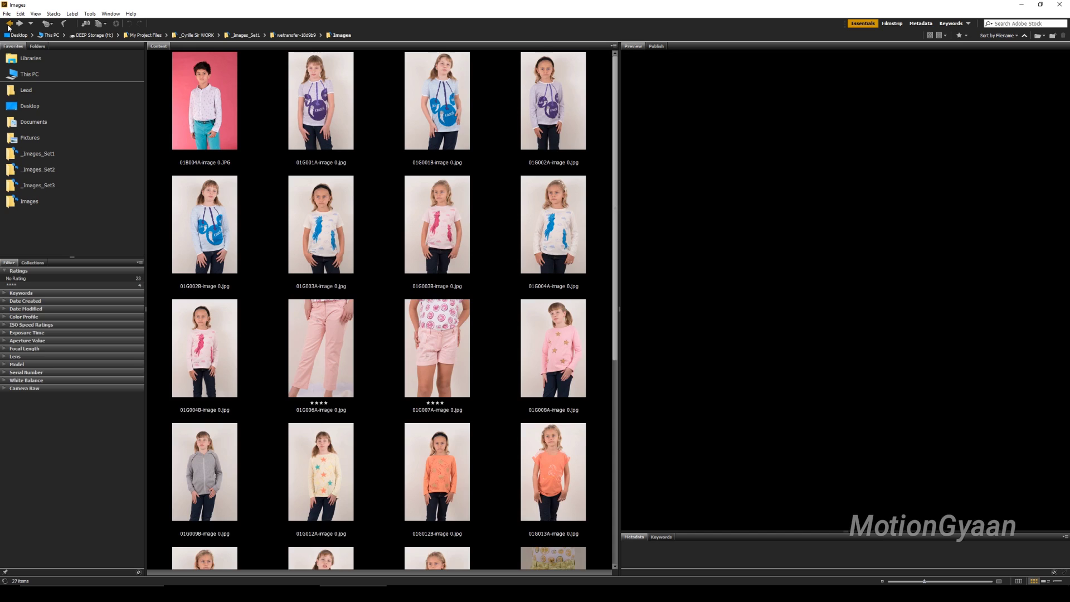
- Go back twice to 02_I am Okay [Backup] and widen the thumbnails to five columns
click(9, 24)
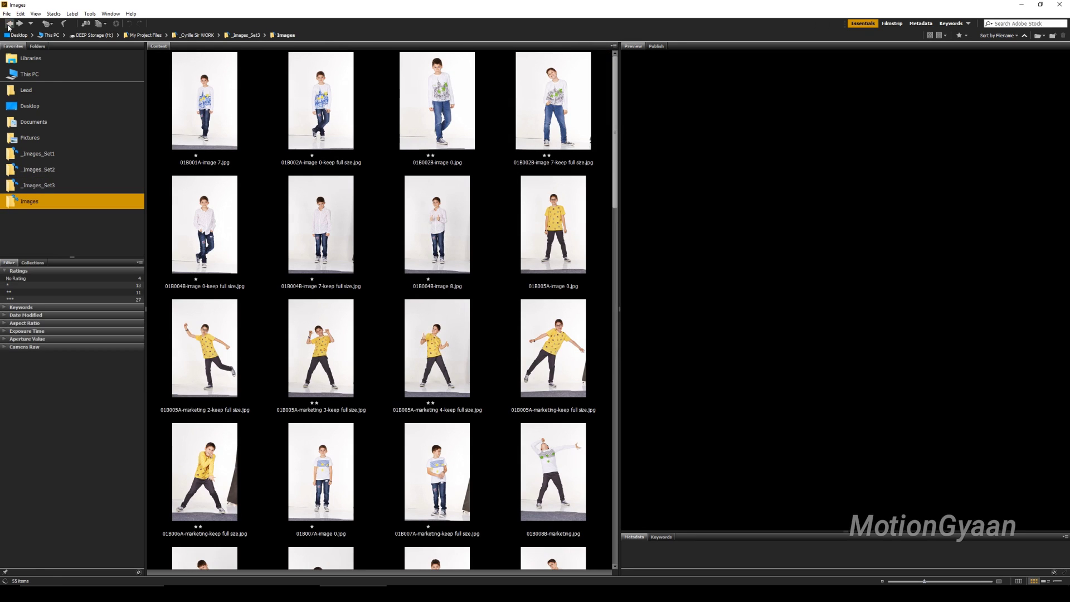
click(9, 24)
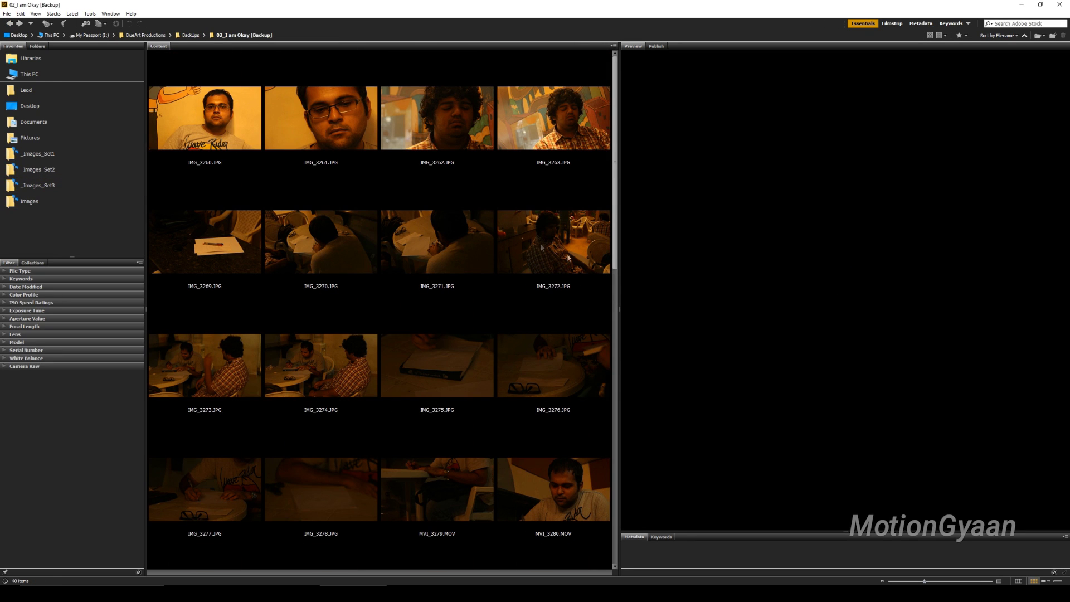
drag(619, 273, 722, 268)
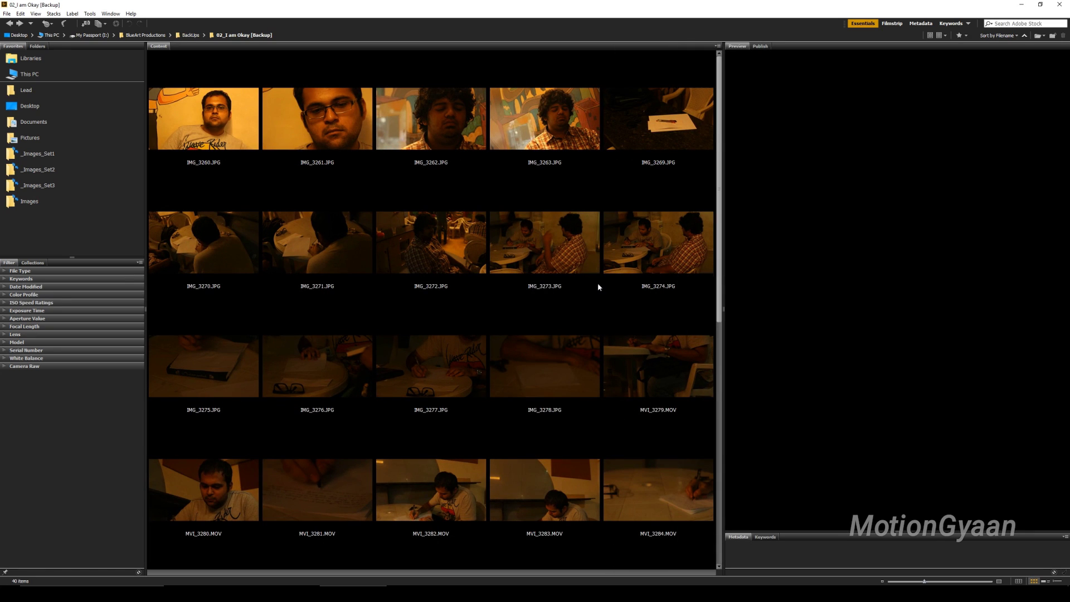
- Preview IMG_3272.JPG, select all 40 items, then select only MVI_3279.MOV
click(458, 256)
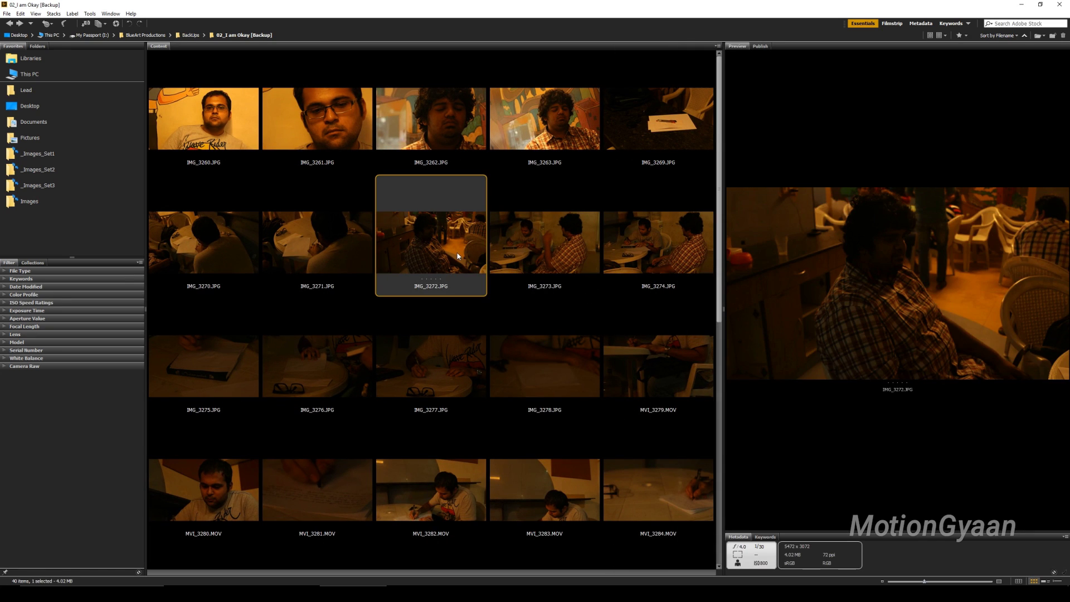
key(ctrl+a)
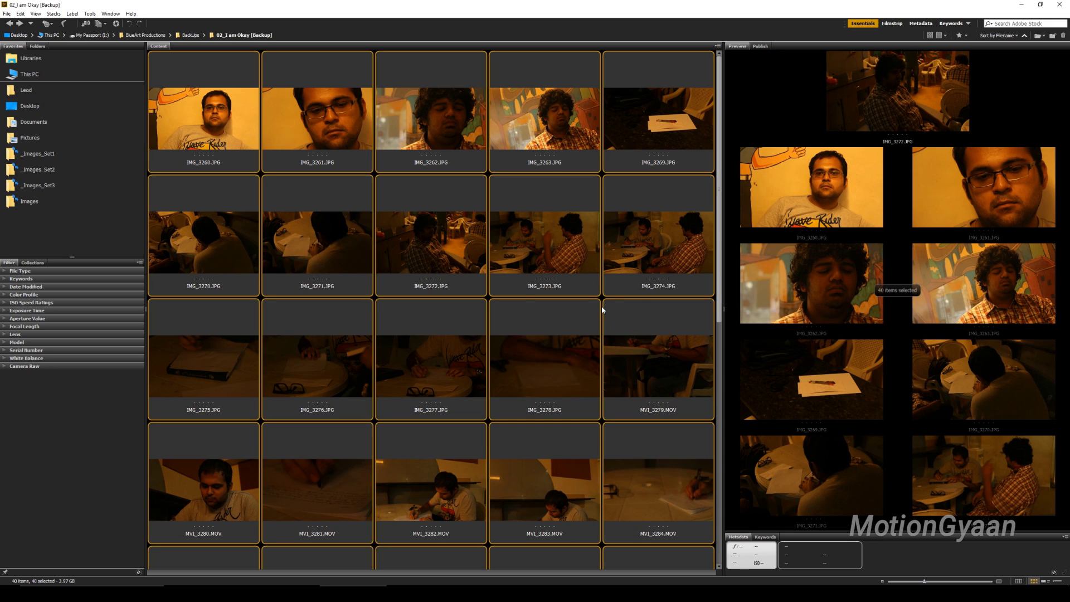
click(611, 346)
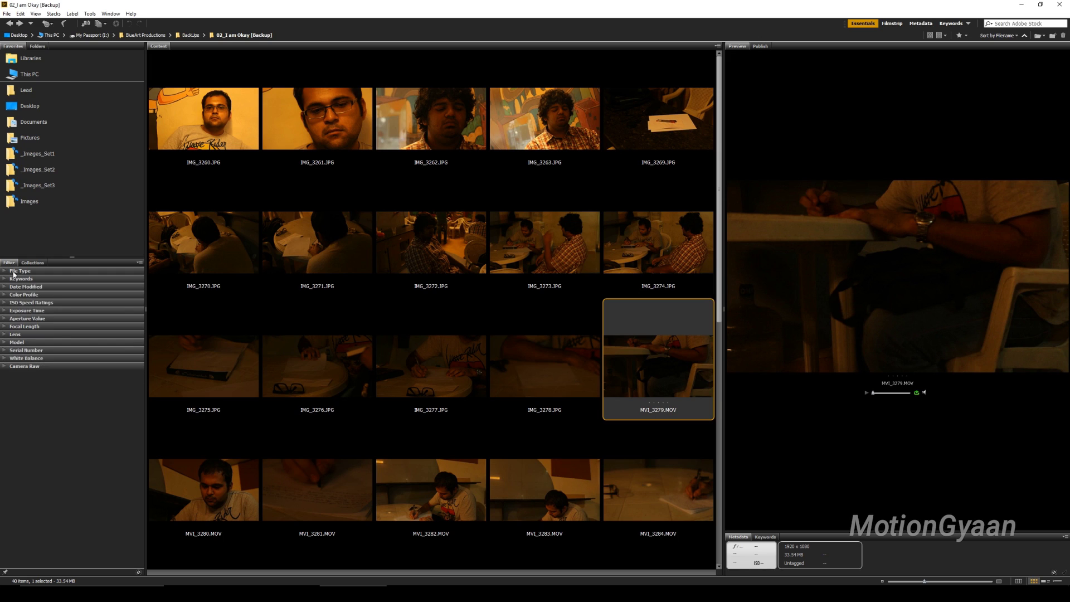
- Filter the folder by File Type to JPEG files and browse IMG_3276 through IMG_3278
click(16, 272)
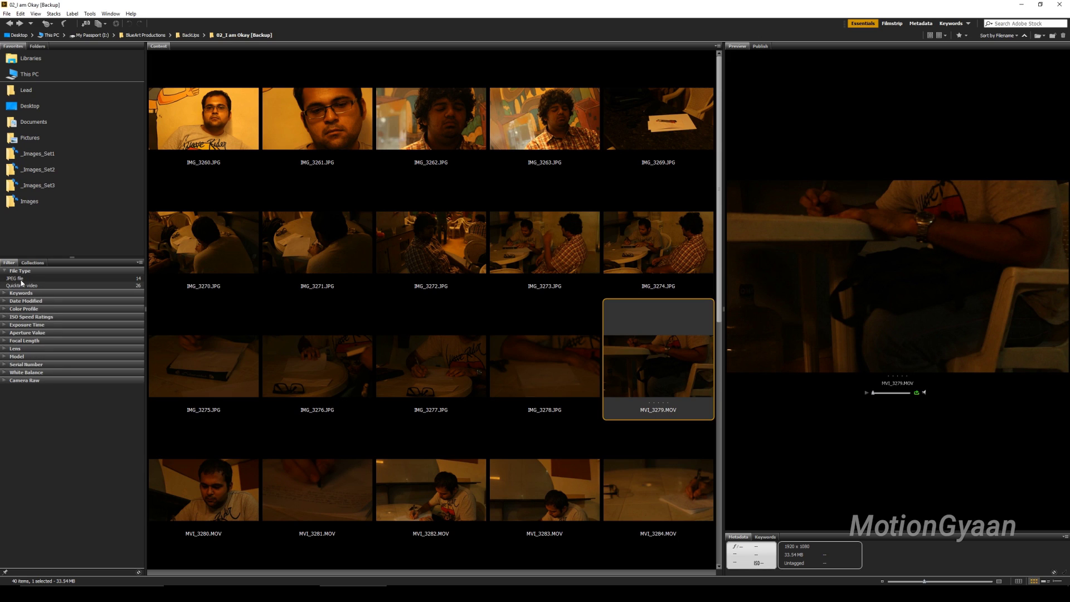
click(16, 278)
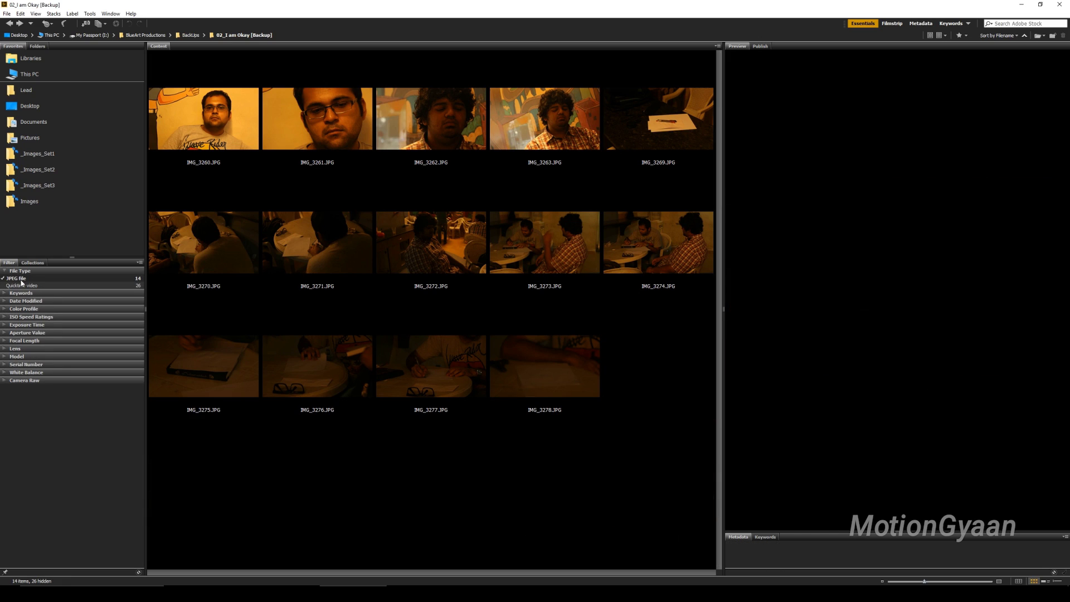
click(390, 348)
key(Left)
key(Right)
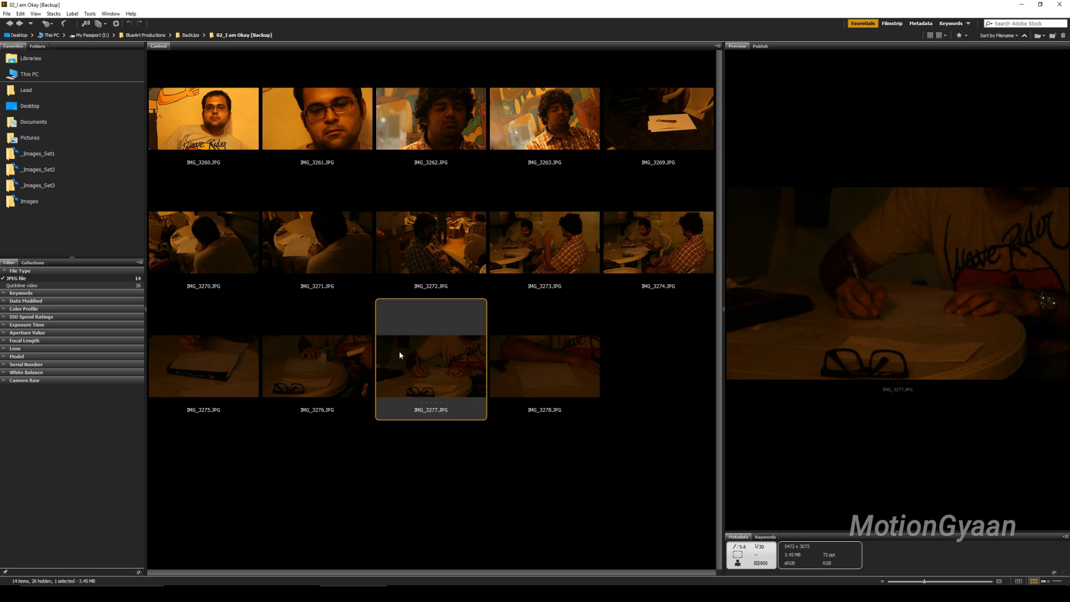
key(Right)
key(Left)
key(Left)
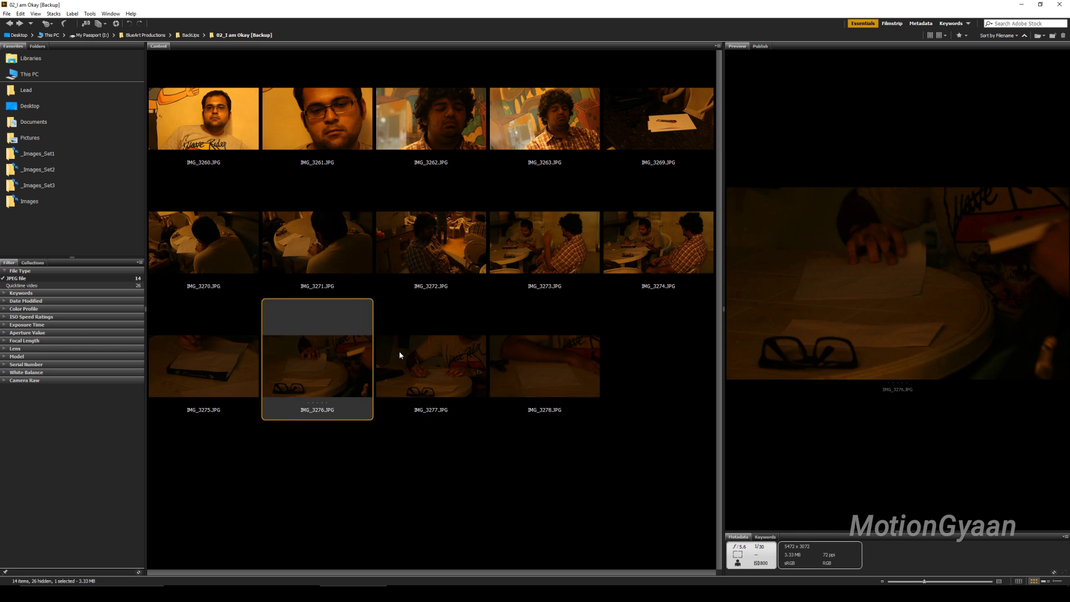
- Swap to the Quicktime video filter, browse MVI_3279 to MVI_3289, then switch to File Explorer
click(19, 278)
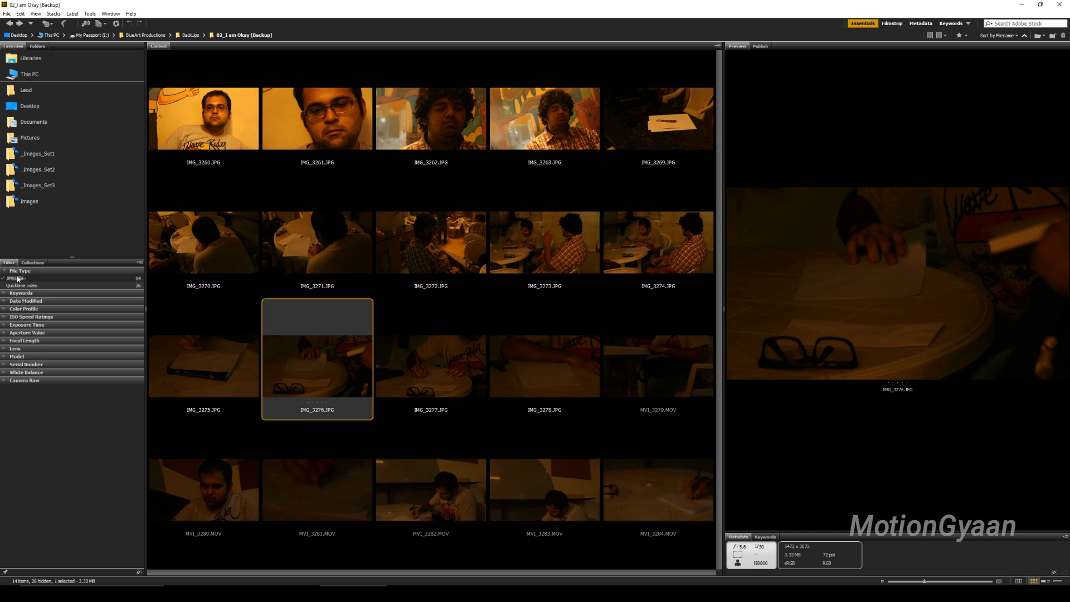
click(22, 285)
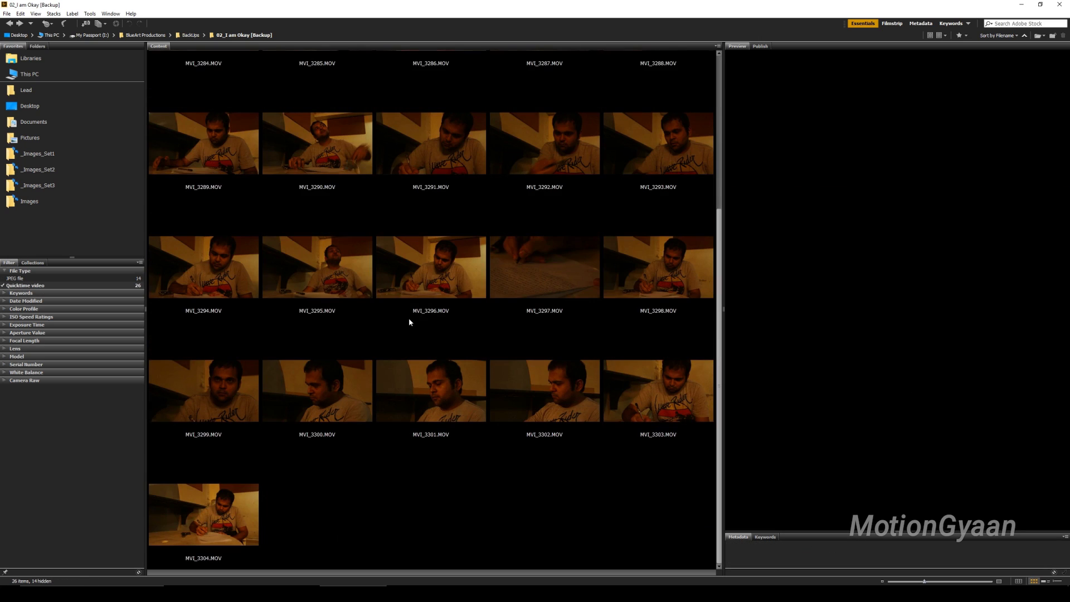
click(213, 149)
key(Right)
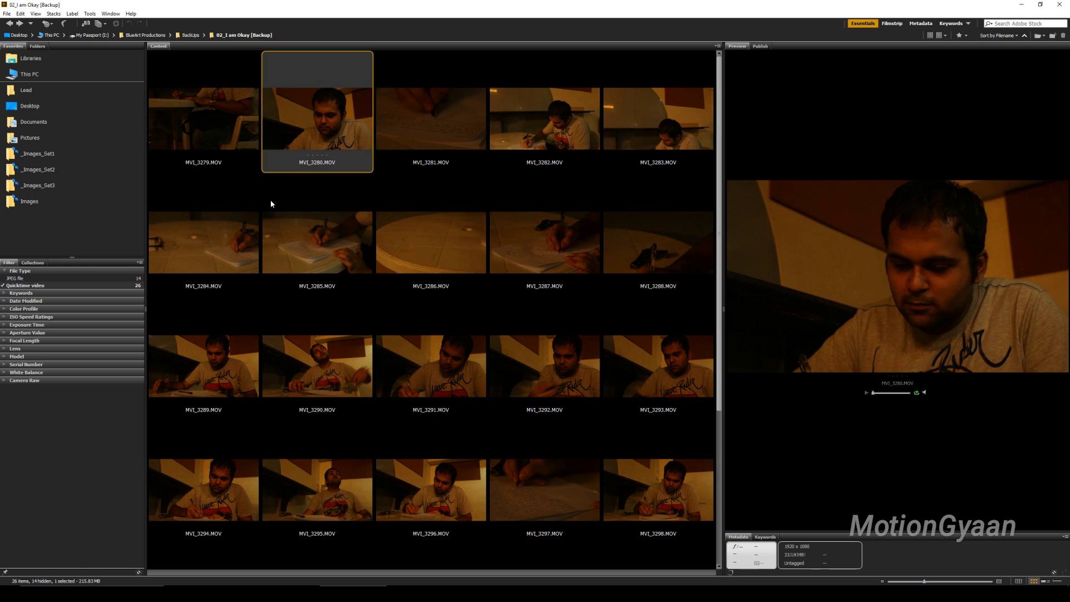
key(Right)
key(Right)
key(Right)
key(Right)
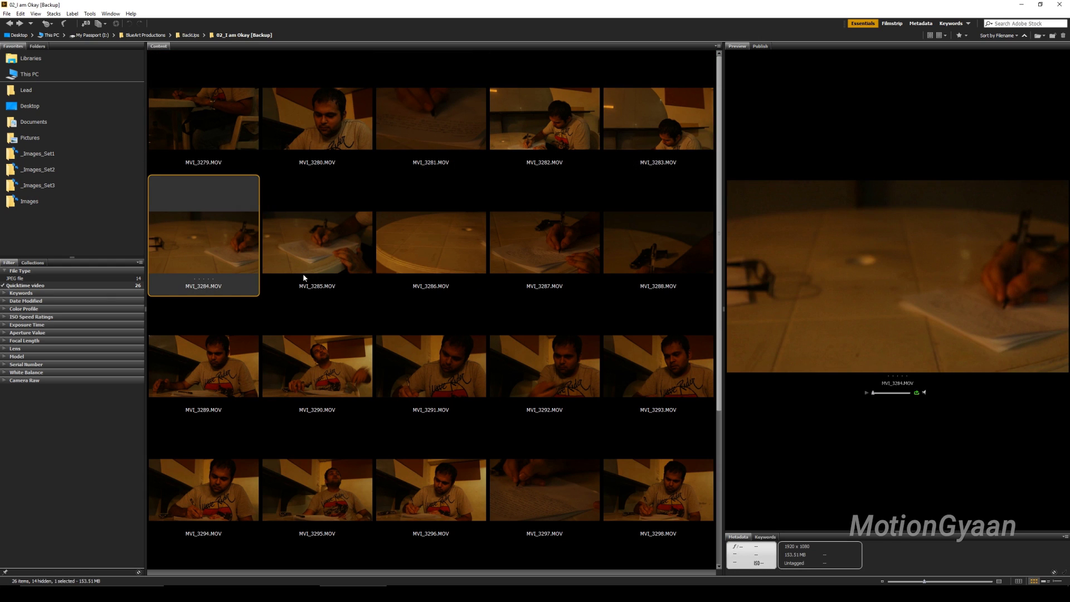
key(Right)
key(Right)
key(Right)
key(Right)
key(Right)
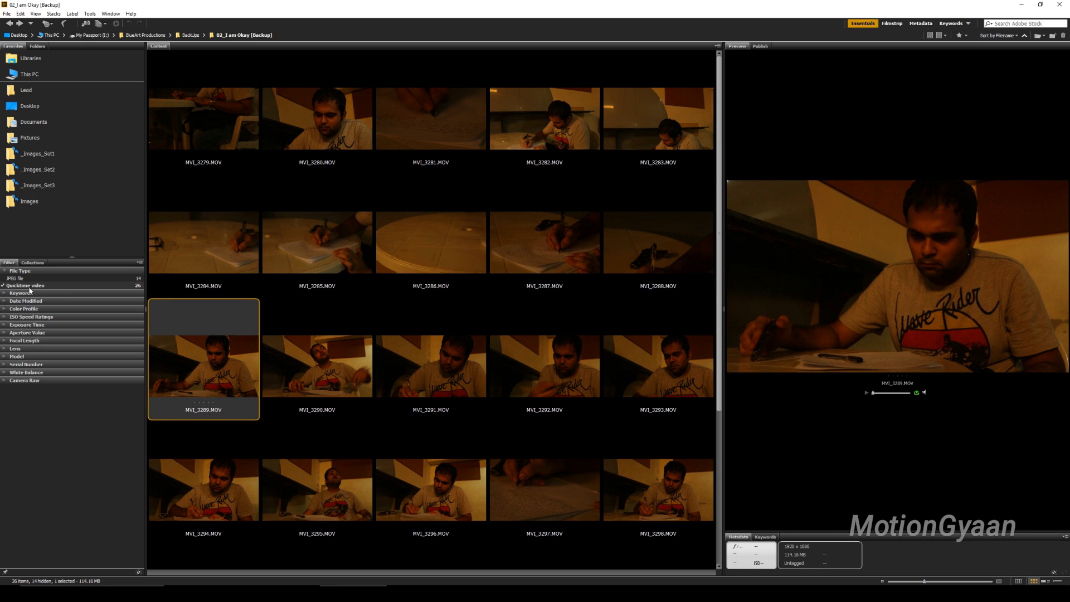
click(286, 592)
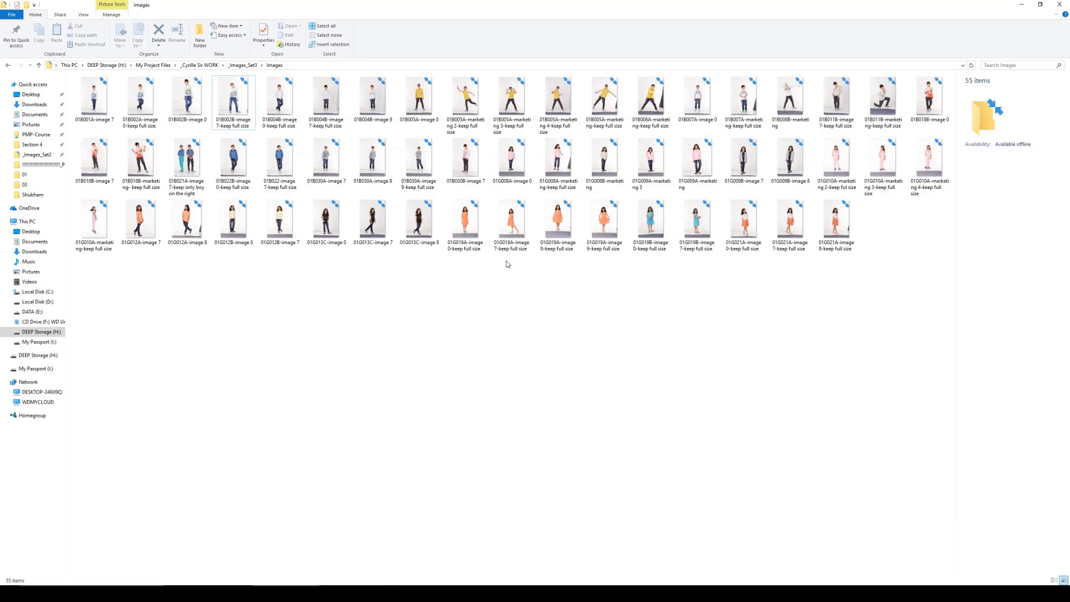
- Open 01B007A-marketing-keep full size in Photos and page through five more kids' photos
scroll(504, 265, up, 1)
double_click(425, 201)
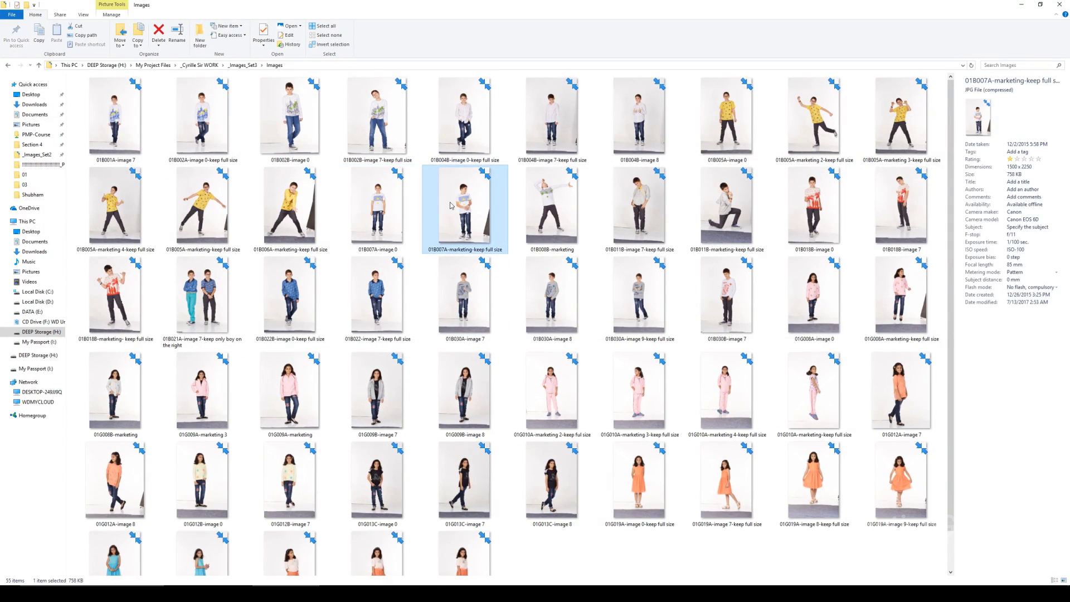
key(Right)
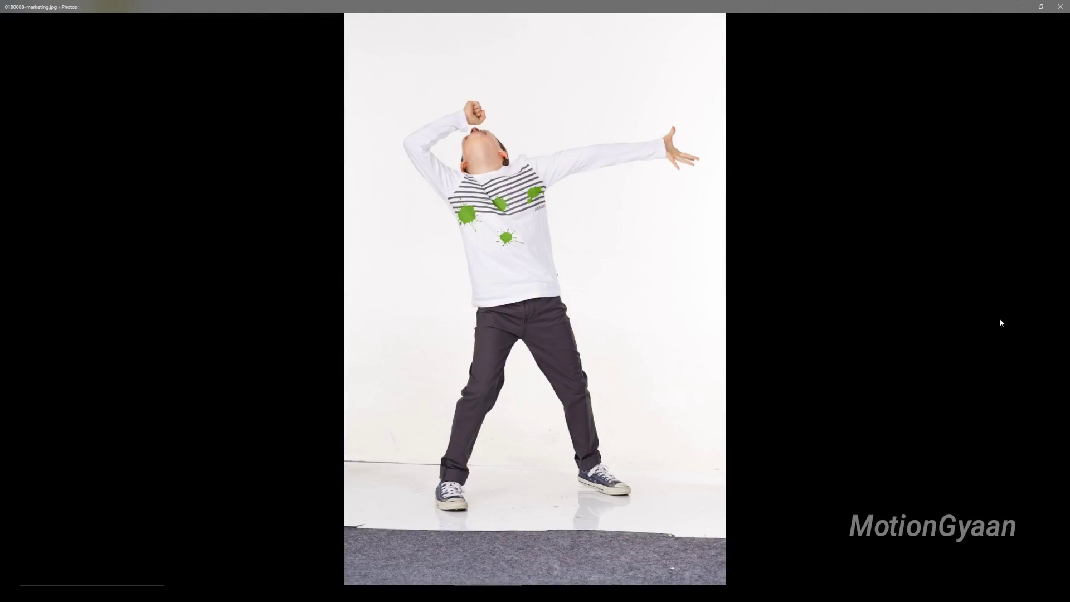
key(Right)
key(Right)
key(Right)
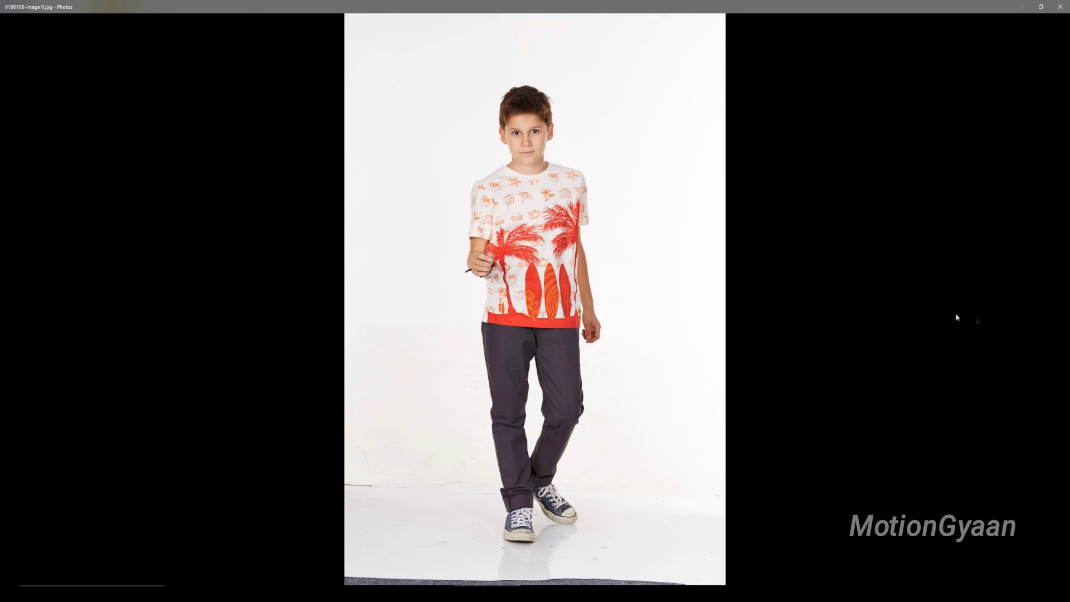
key(Right)
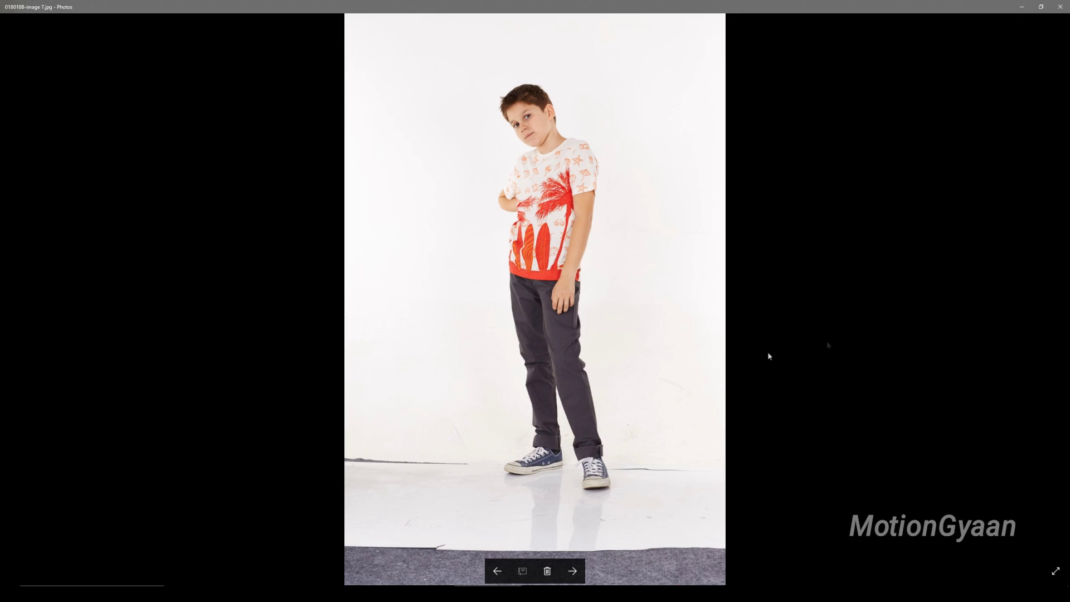
key(Right)
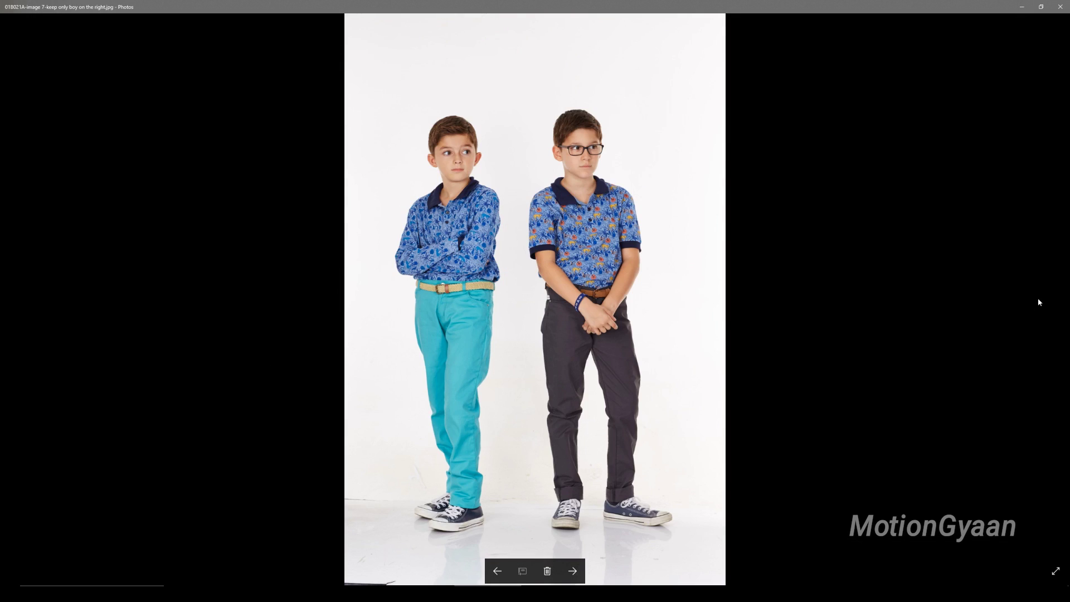
key(Right)
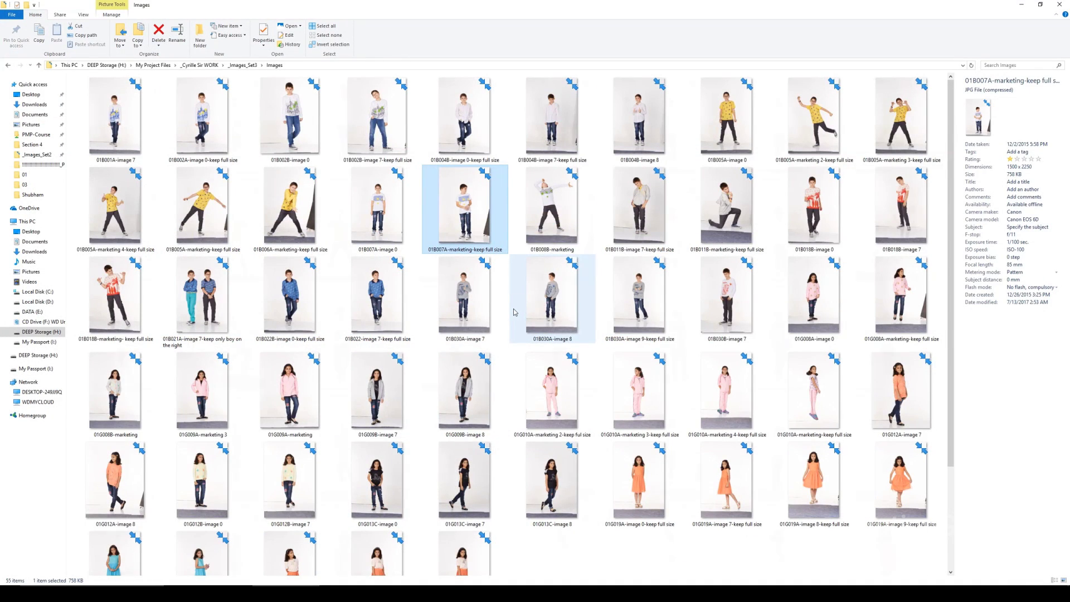
- Enlarge the Images folder thumbnails with Ctrl+scroll to about seven per row
ctrl+scroll(513, 316, up, 1)
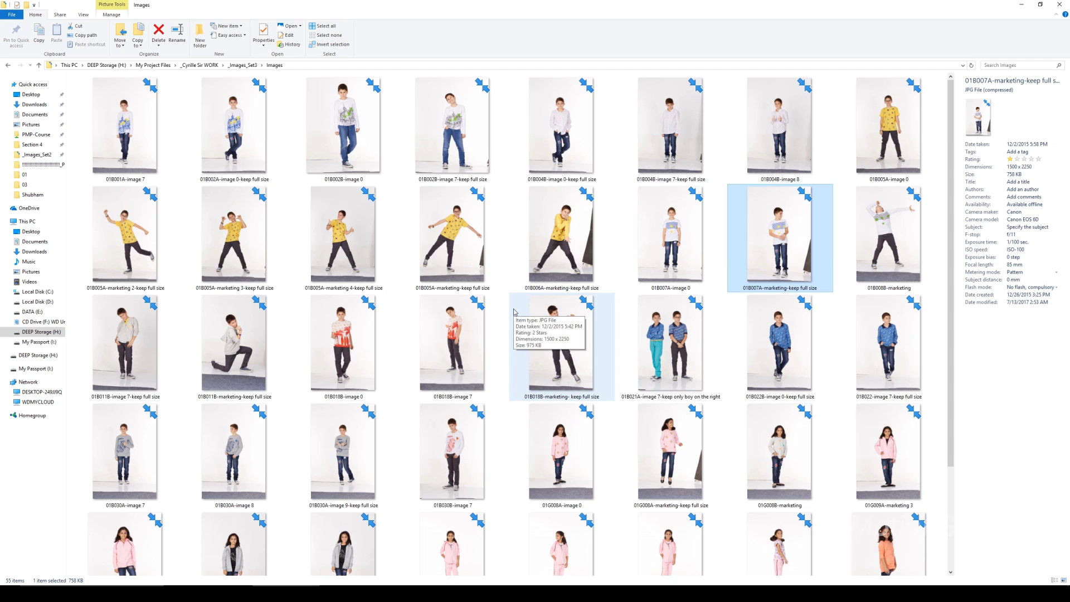
ctrl+scroll(514, 316, up, 1)
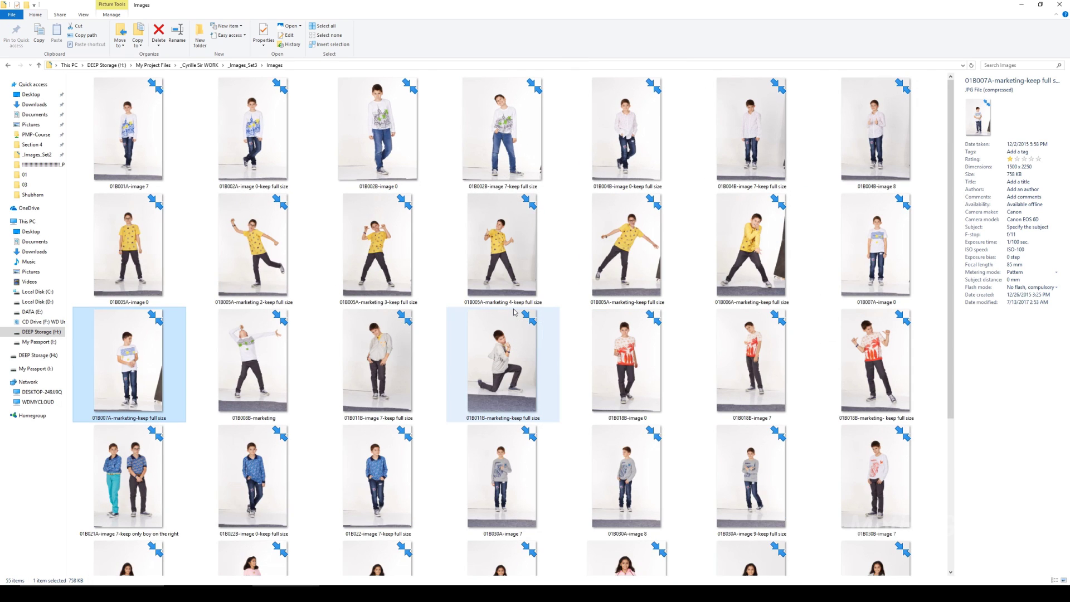